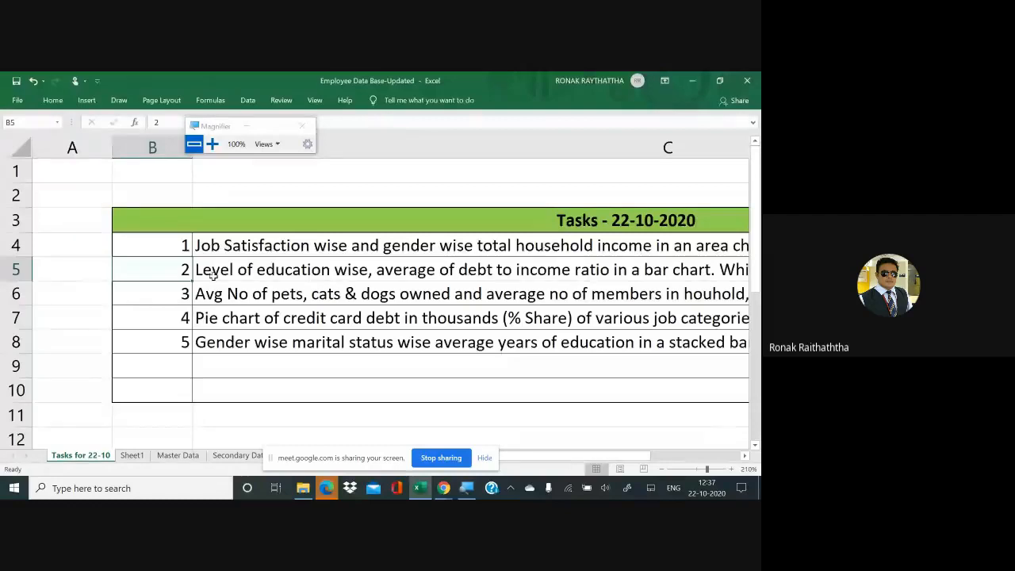
# Read the task list and circle "area chart" in the first task with the ink pen
pyautogui.hscroll(1, 212, 273)
pyautogui.hscroll(1, 392, 272)
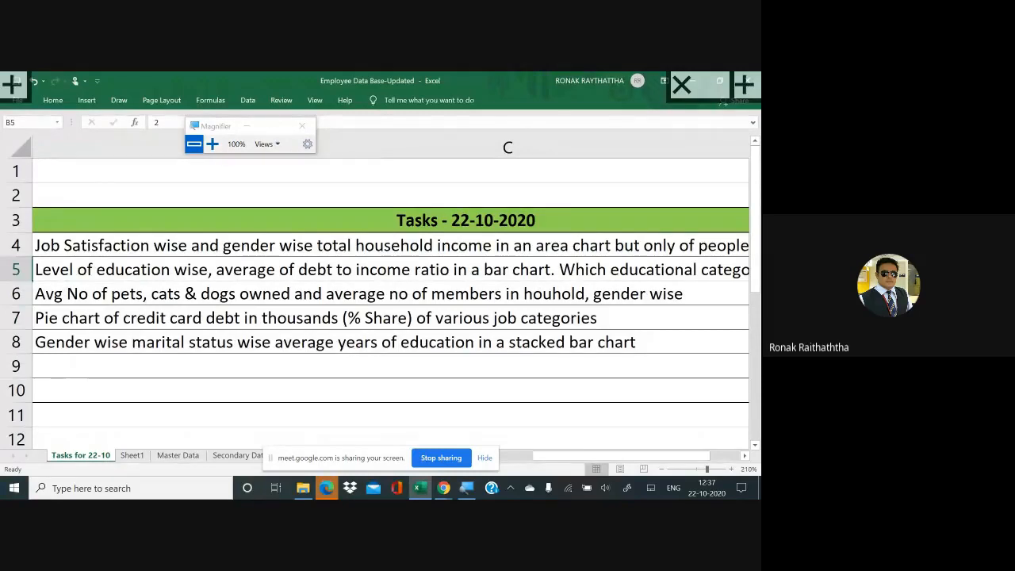
pyautogui.scroll(-4, 392, 272)
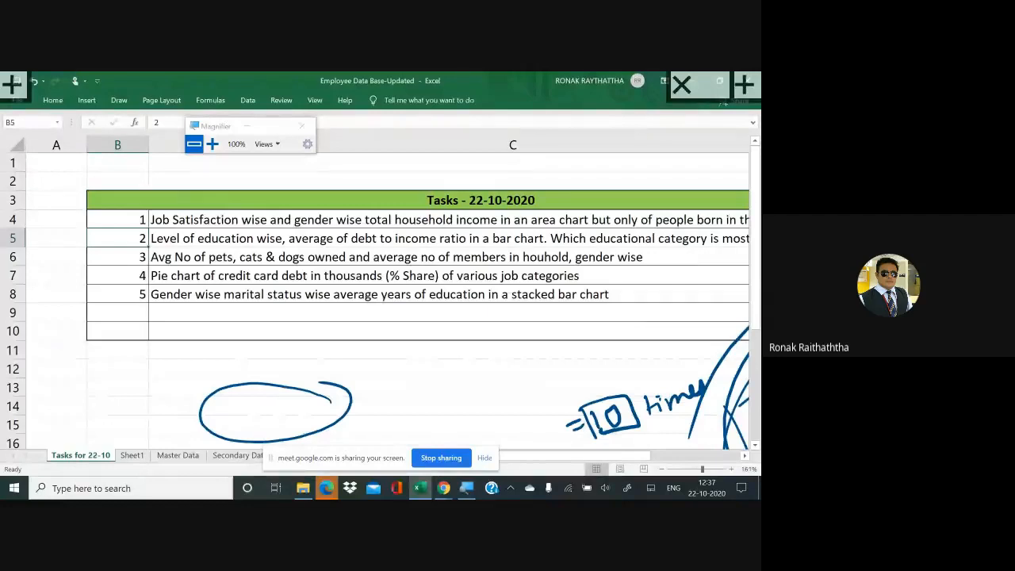
pyautogui.hscroll(3, 376, 294)
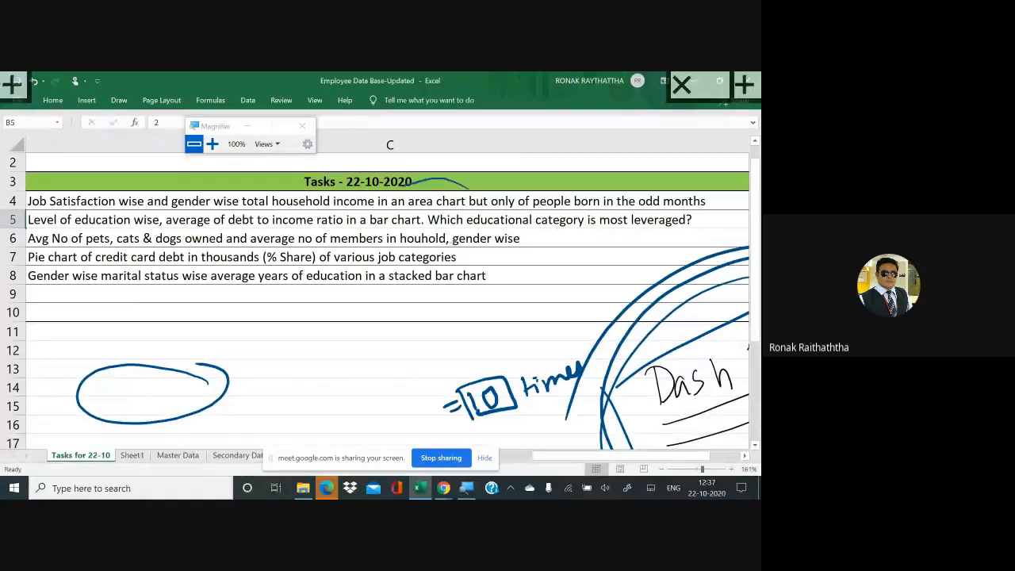
pyautogui.moveTo(468, 190)
pyautogui.mouseDown()
pyautogui.moveTo(441, 222)
pyautogui.moveTo(458, 170)
pyautogui.mouseUp()
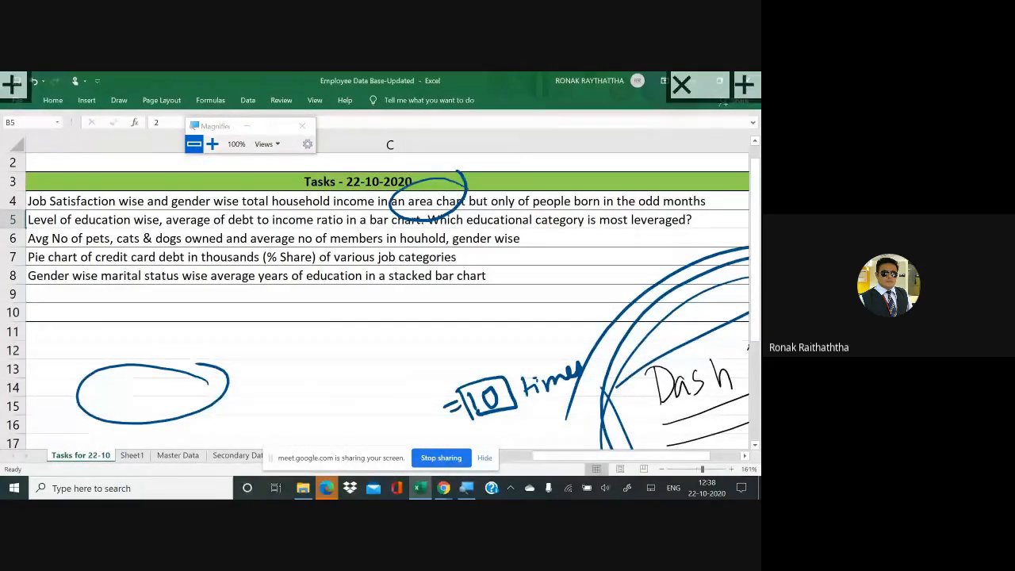
pyautogui.click(132, 457)
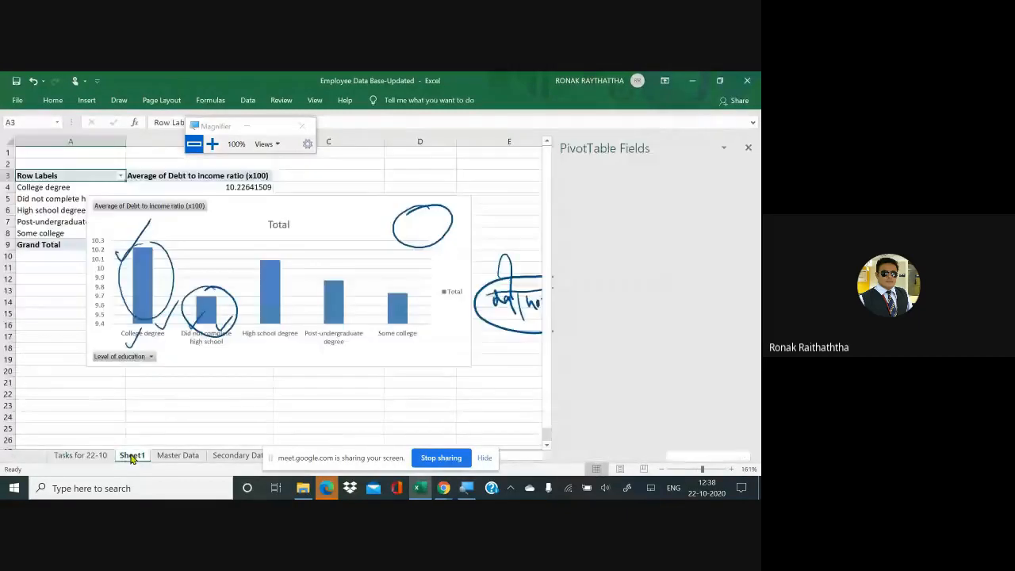
pyautogui.rightClick(132, 456)
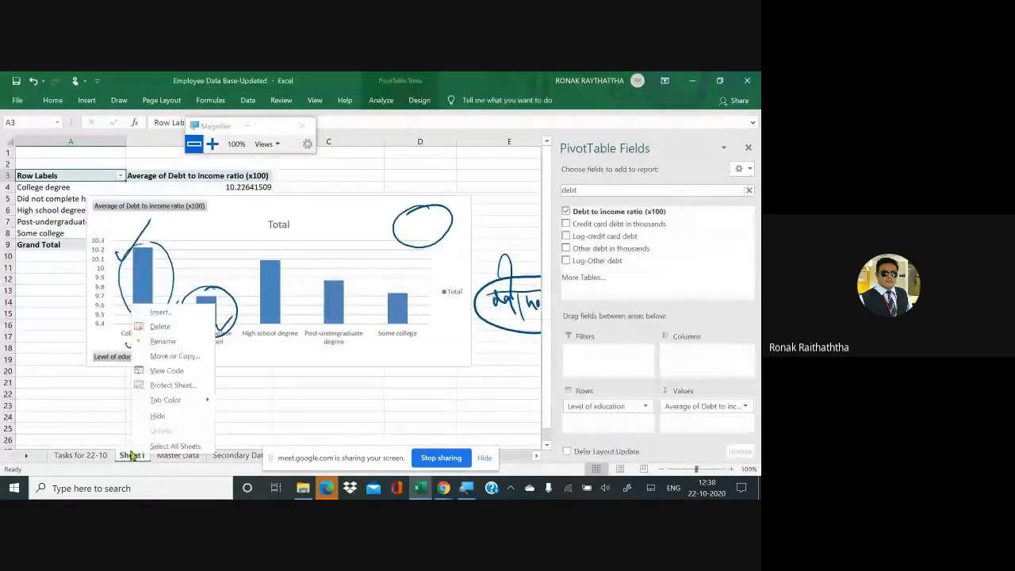
pyautogui.click(169, 343)
pyautogui.press('BackSpace')
pyautogui.click(142, 456)
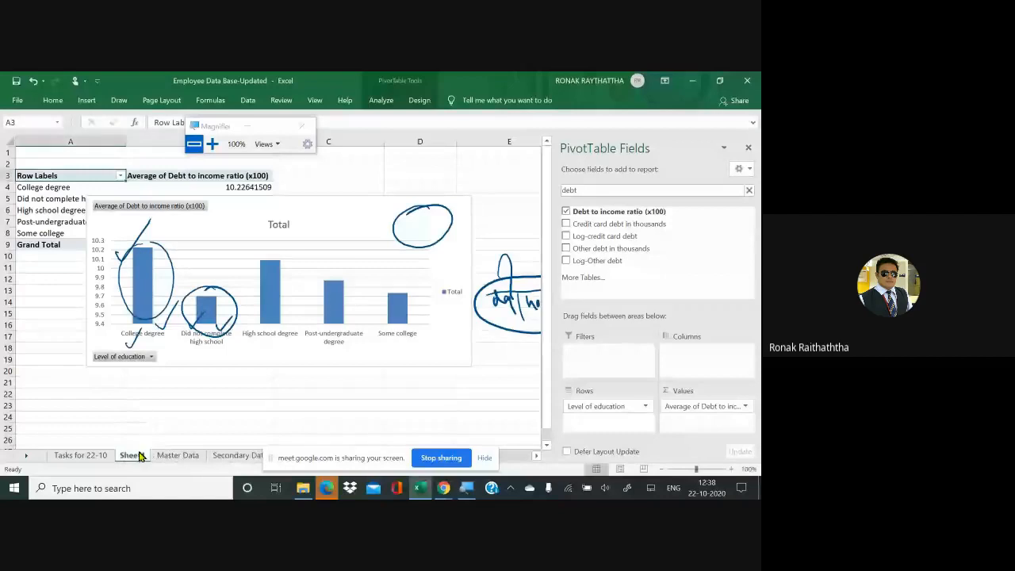
# Delete Sheet1, which holds the debt-to-income PivotTable and chart, from the workbook
pyautogui.rightClick(140, 456)
pyautogui.click(158, 326)
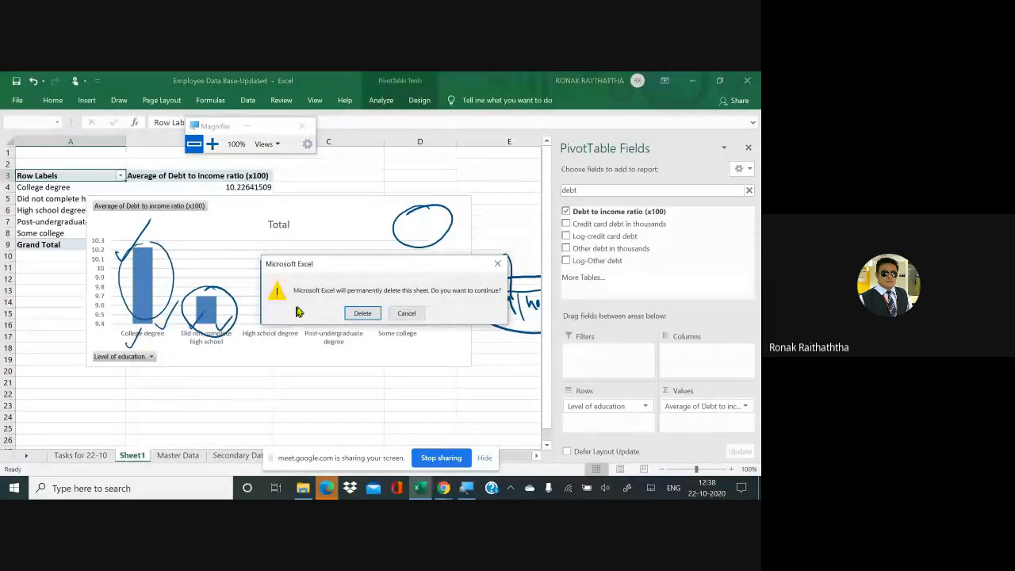
pyautogui.click(349, 314)
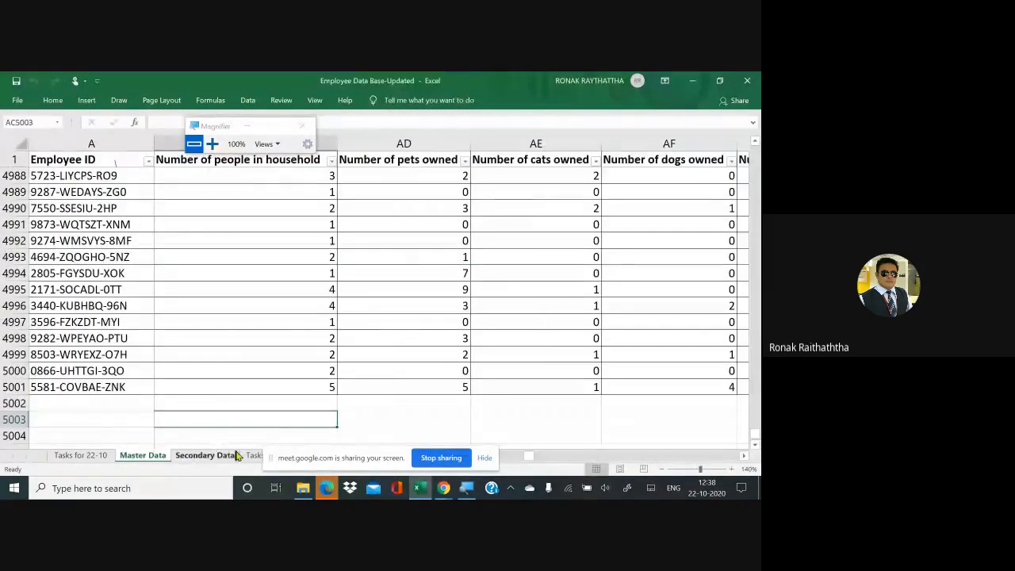
# Select the whole employee data table on the Master Data sheet, from A1 through EC5001
pyautogui.click(253, 456)
pyautogui.click(210, 458)
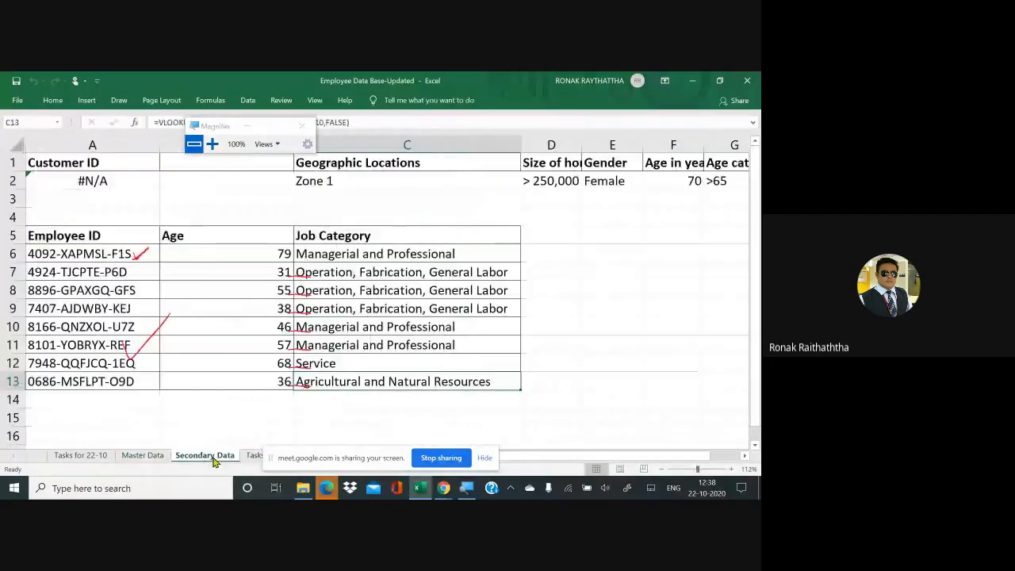
pyautogui.click(143, 455)
pyautogui.scroll(13, 128, 300)
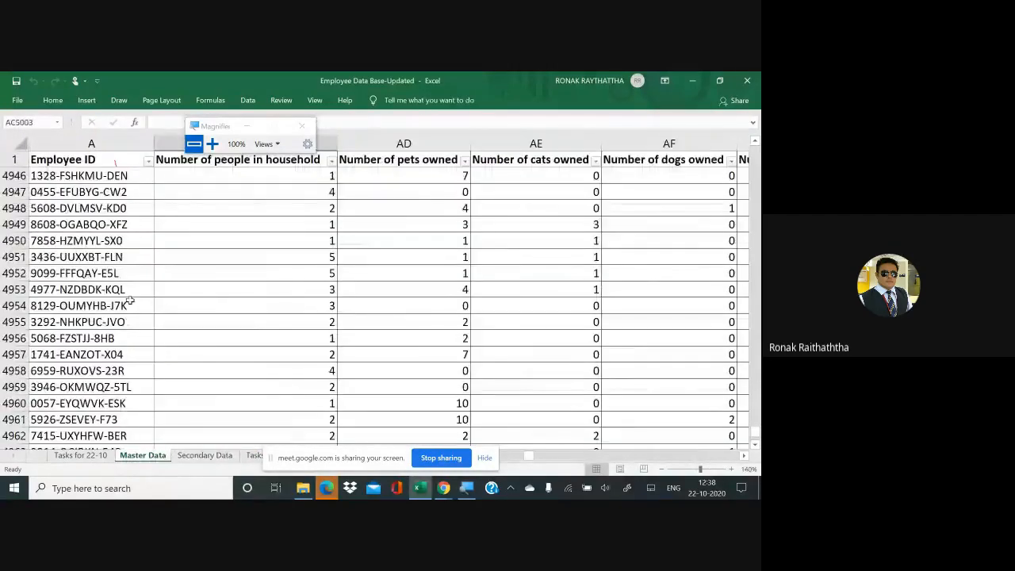
pyautogui.scroll(20, 128, 300)
pyautogui.click(72, 156)
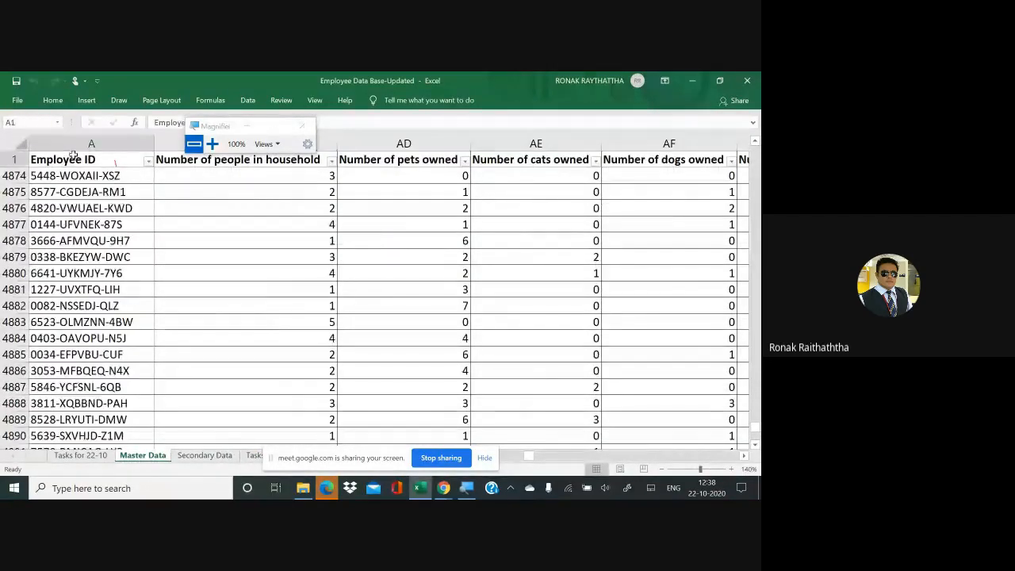
pyautogui.hotkey('ctrl', 'Home')
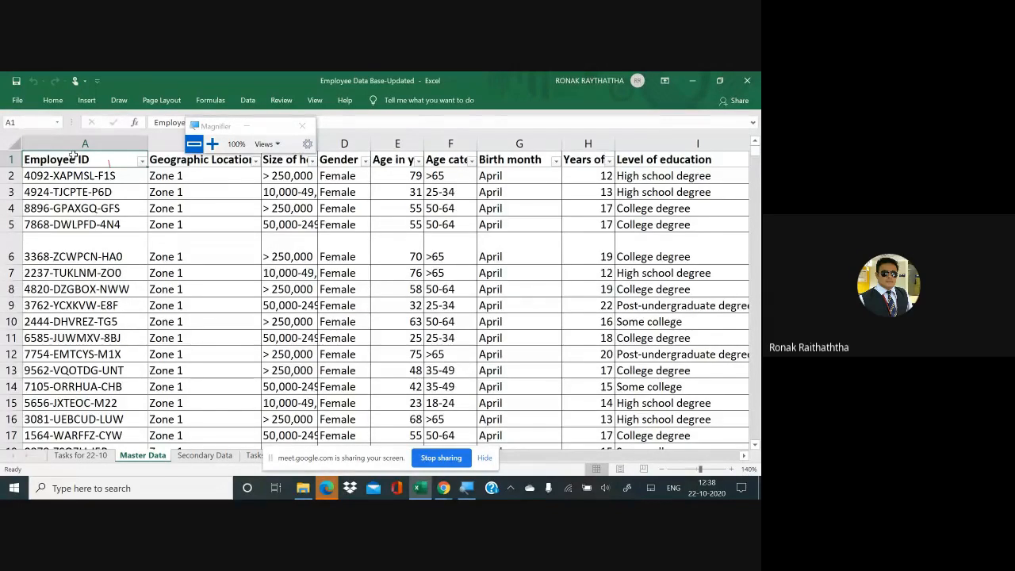
pyautogui.hotkey('ctrl', 'shift', 'Right')
pyautogui.hotkey('ctrl', 'shift', 'Down')
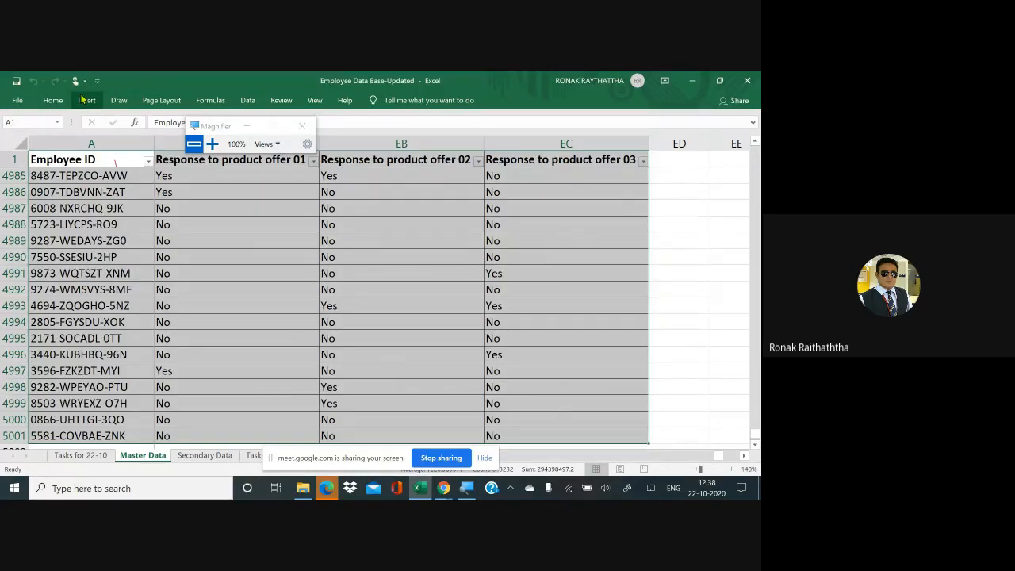
# Insert a PivotChart on a new worksheet, based on the range 'Master Data'!$A$1:$EC$5001
pyautogui.click(80, 103)
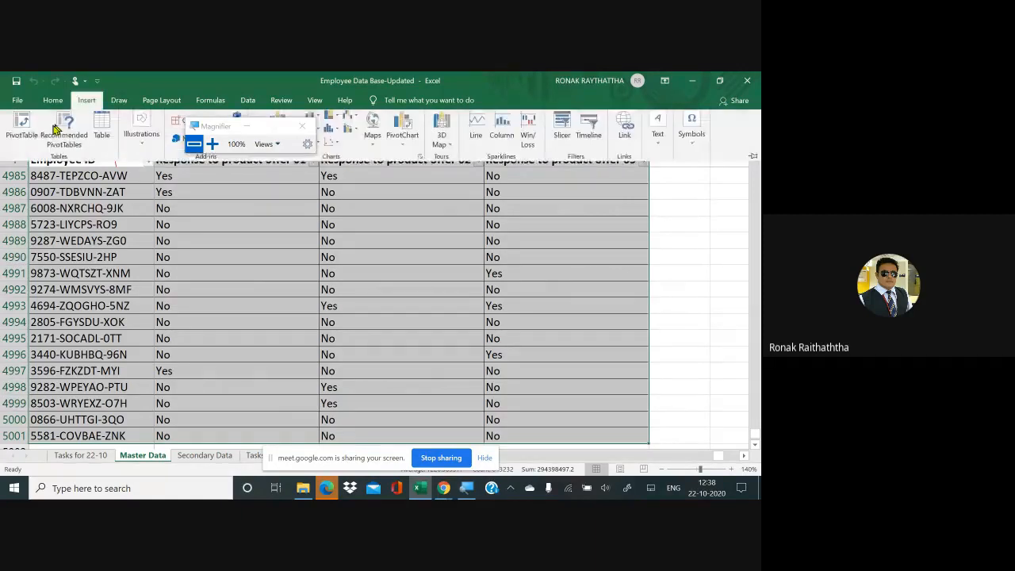
pyautogui.moveTo(199, 126); pyautogui.dragTo(546, 134)
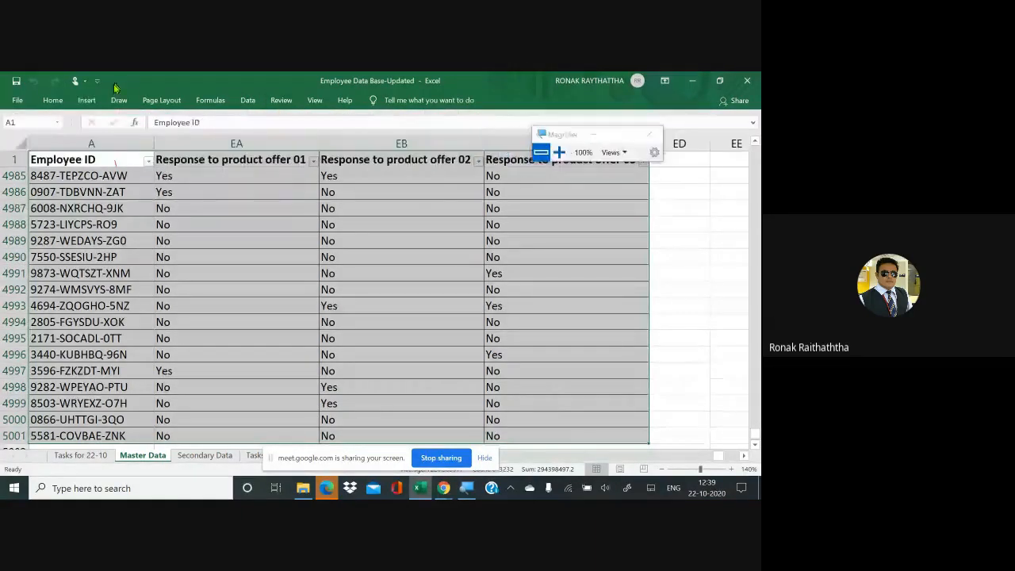
pyautogui.click(86, 100)
pyautogui.click(560, 154)
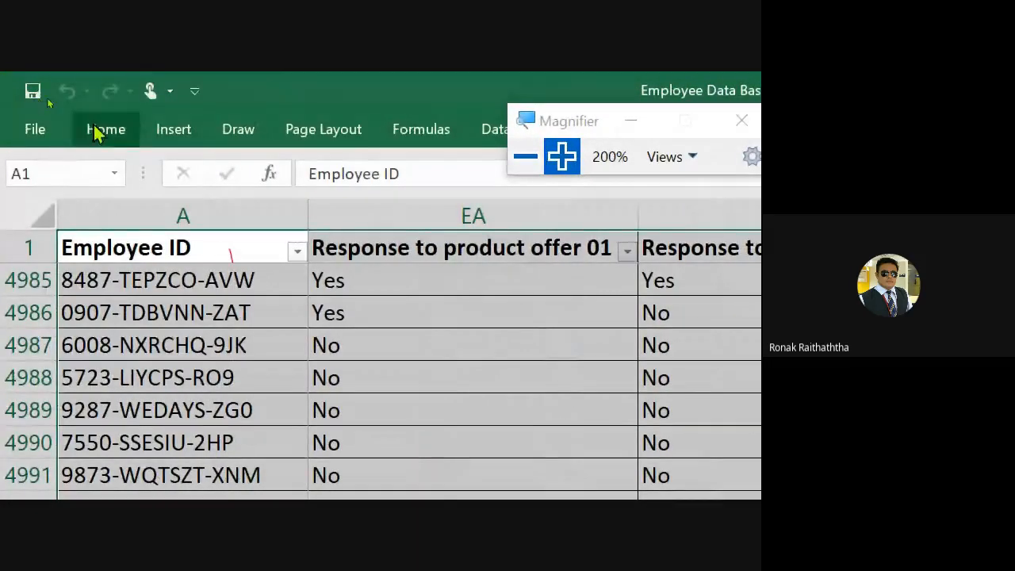
pyautogui.click(176, 131)
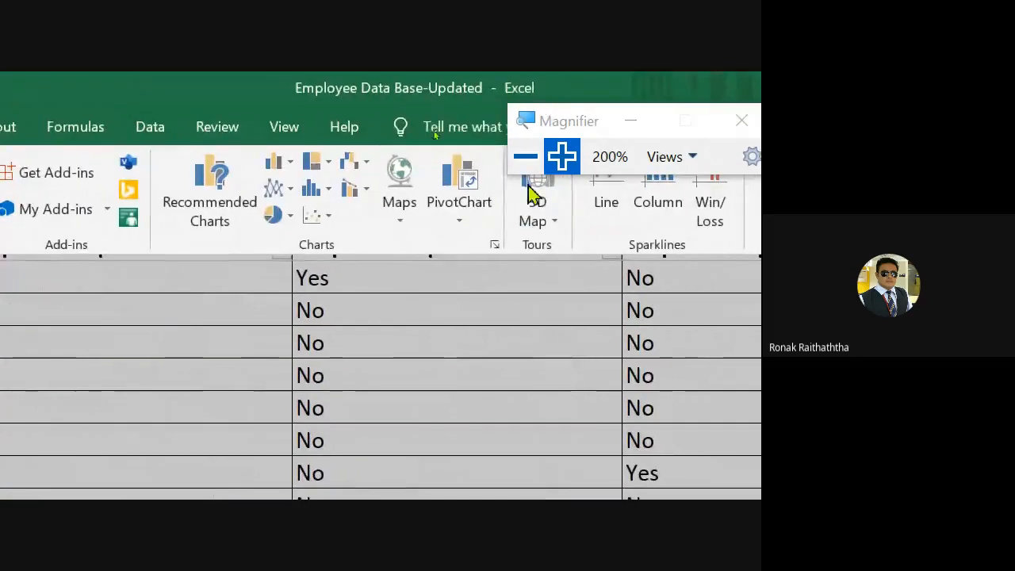
pyautogui.click(451, 216)
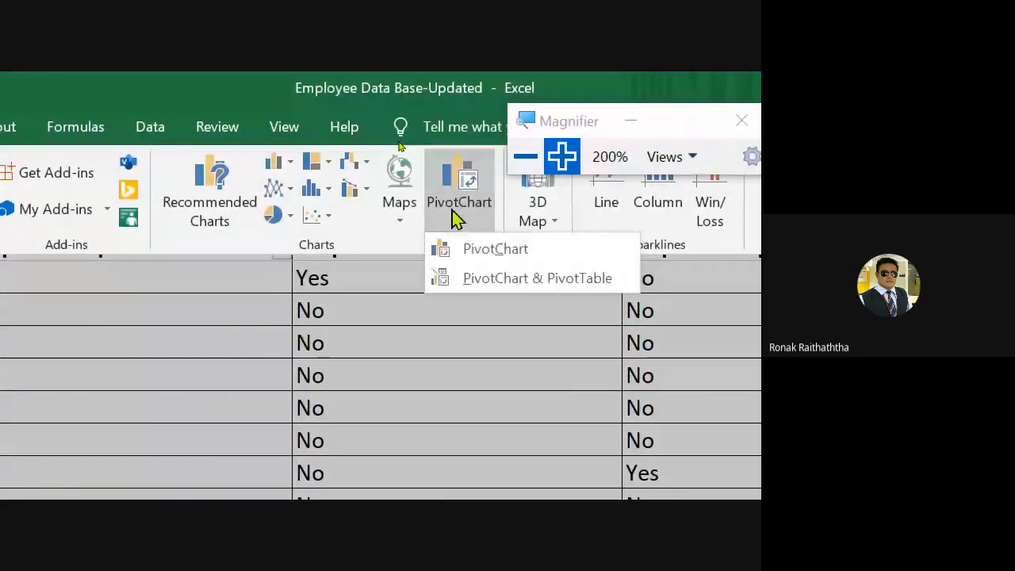
pyautogui.click(501, 262)
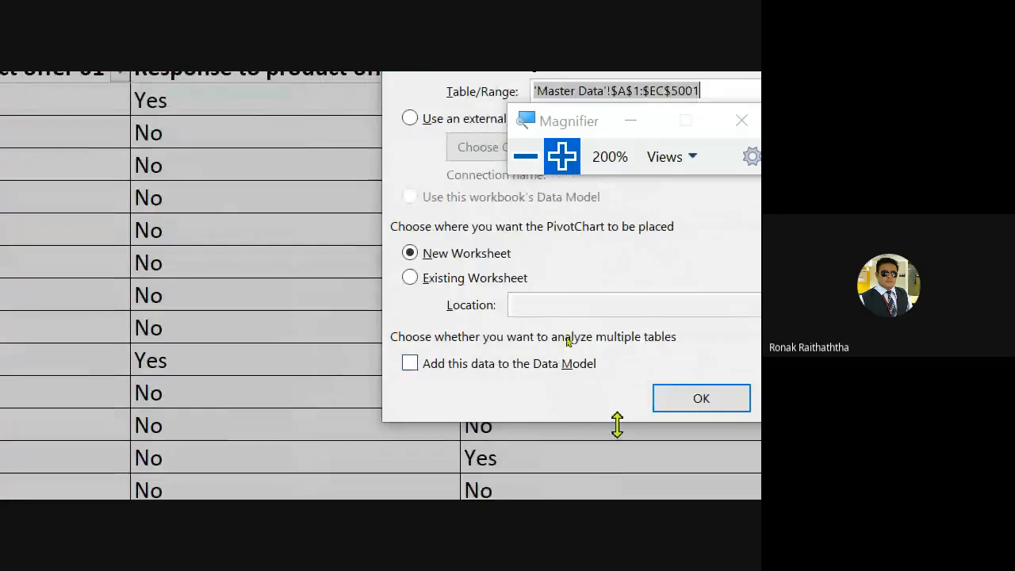
pyautogui.click(734, 401)
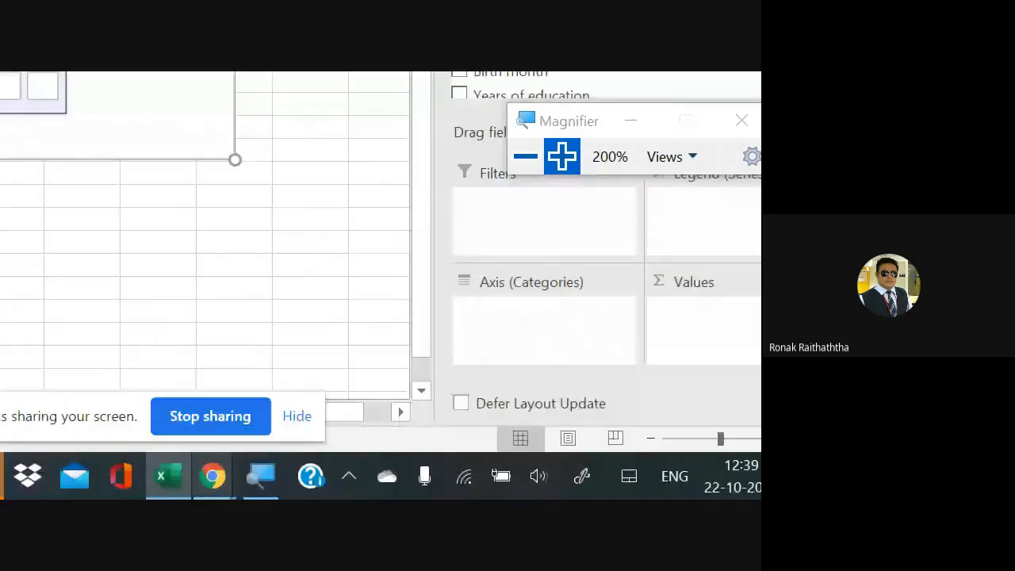
# Check the task list, search the PivotChart fields for "jo" and place Job satisfaction in Axis (Categories)
pyautogui.moveTo(204, 465); pyautogui.dragTo(204, 302)
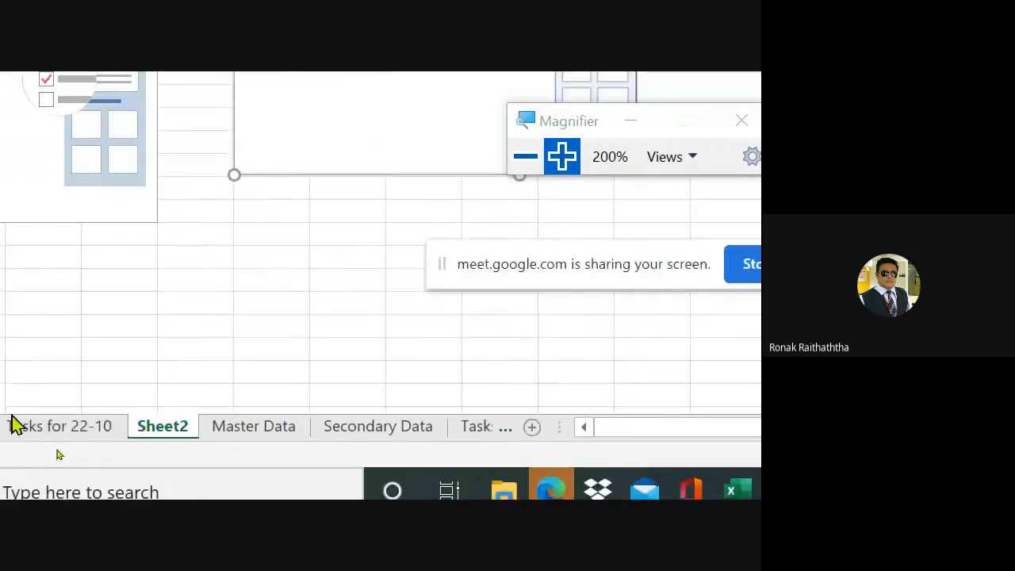
pyautogui.click(110, 428)
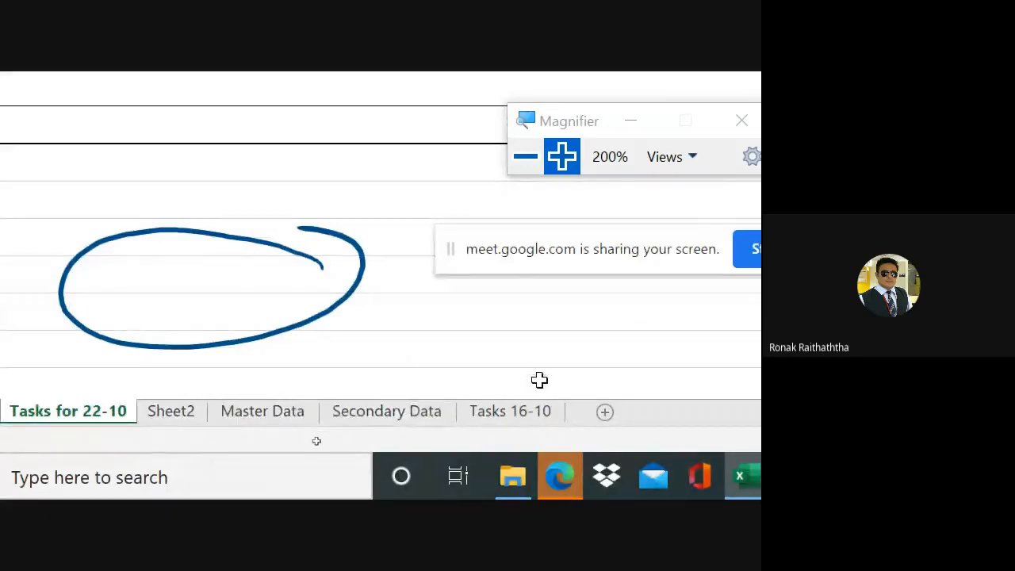
pyautogui.click(182, 412)
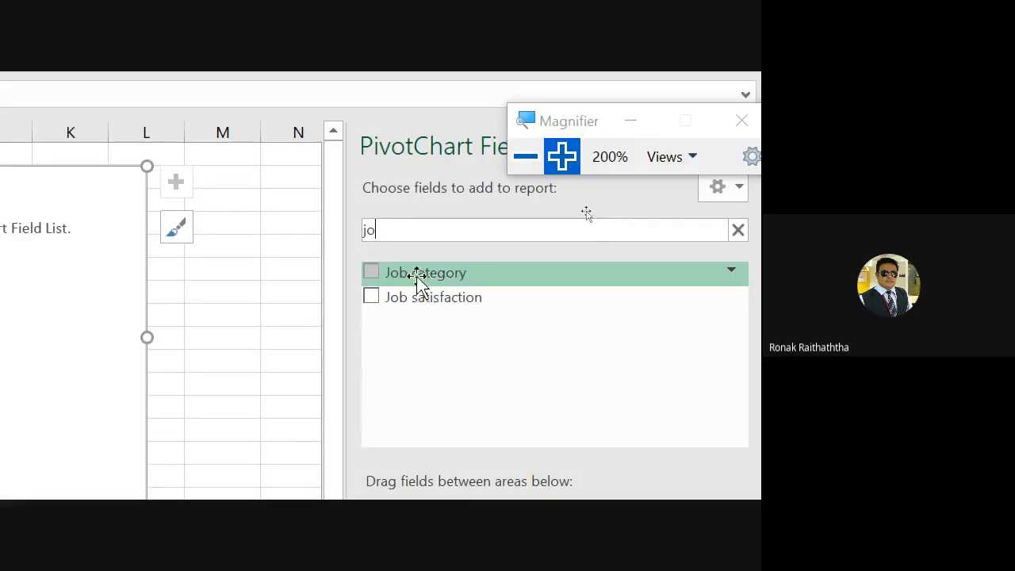
pyautogui.moveTo(437, 309); pyautogui.dragTo(481, 449)
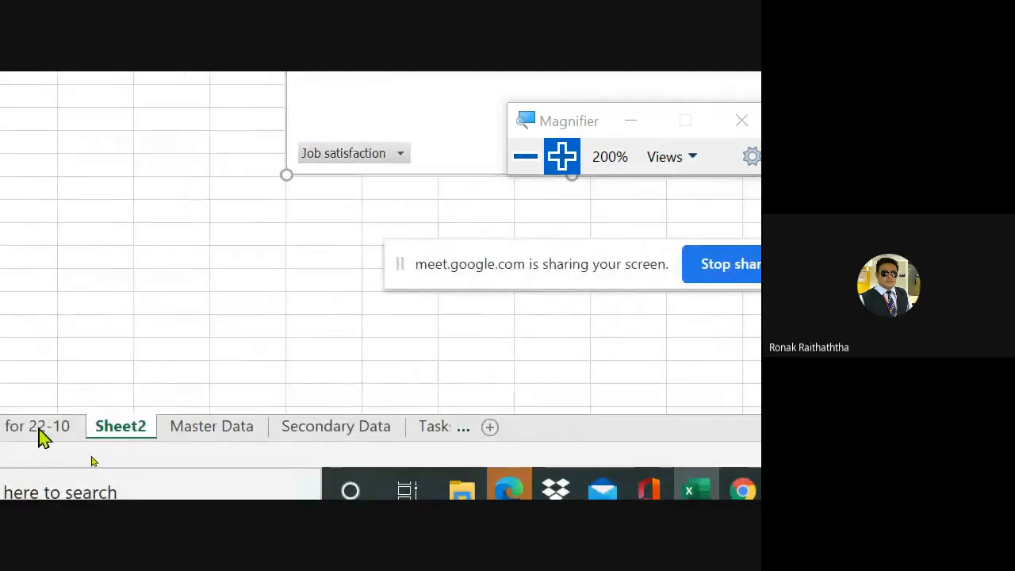
# Try Birth month as the PivotChart's filter field and take it out of the Filters area again
pyautogui.click(38, 428)
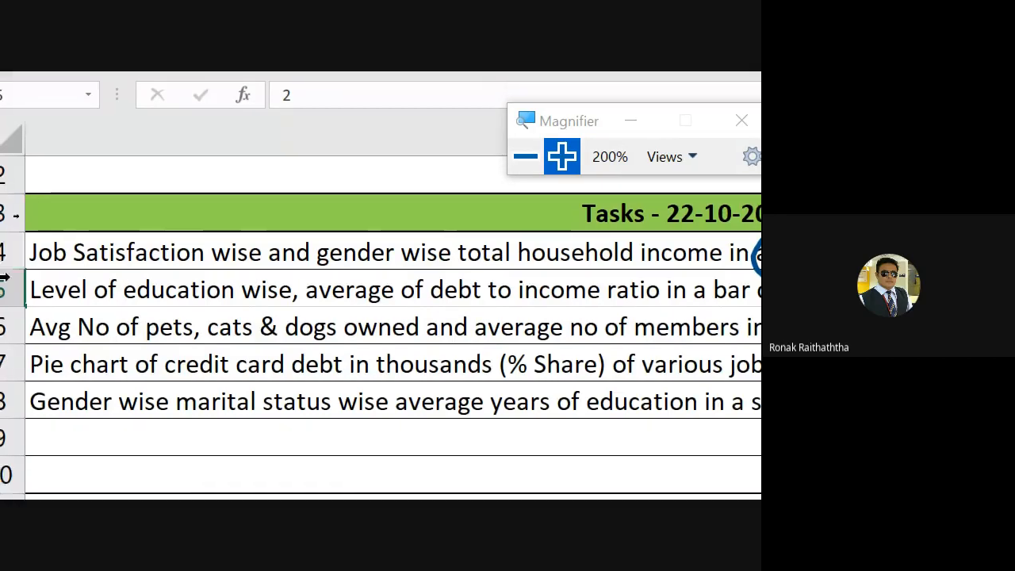
pyautogui.click(175, 413)
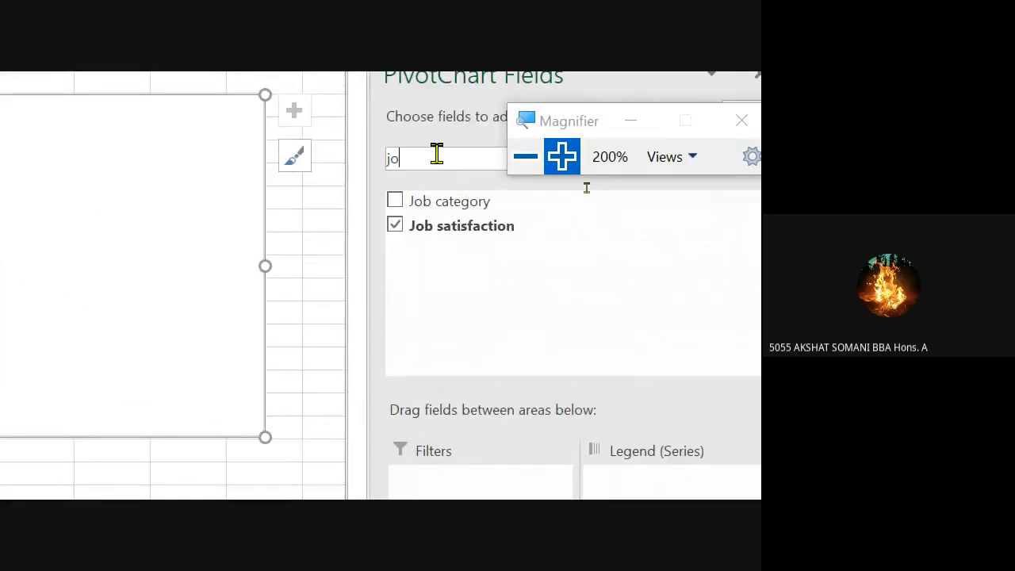
pyautogui.press('BackSpace')
pyautogui.press('BackSpace')
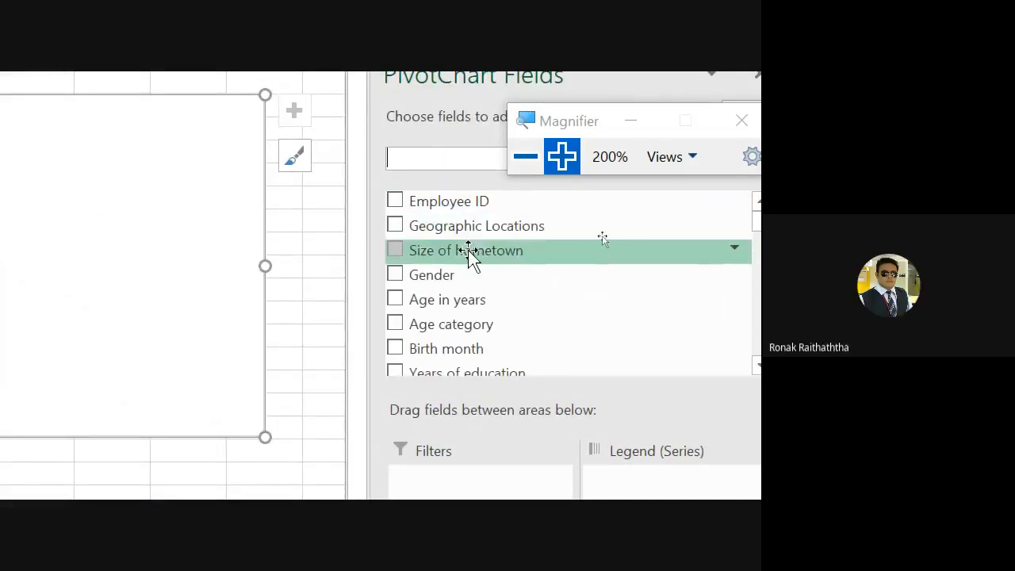
pyautogui.moveTo(460, 349); pyautogui.dragTo(451, 458)
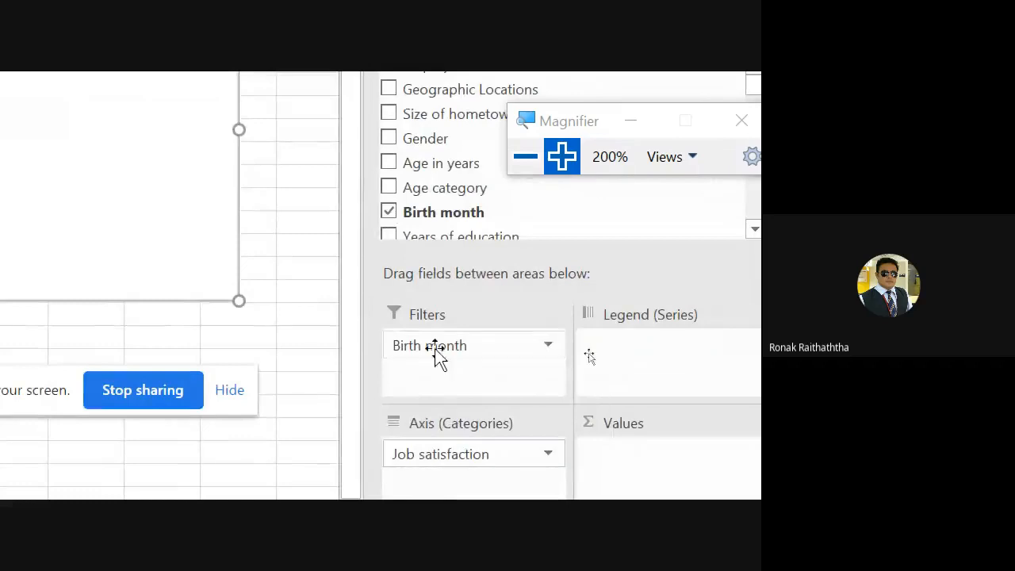
pyautogui.moveTo(437, 356); pyautogui.dragTo(447, 140)
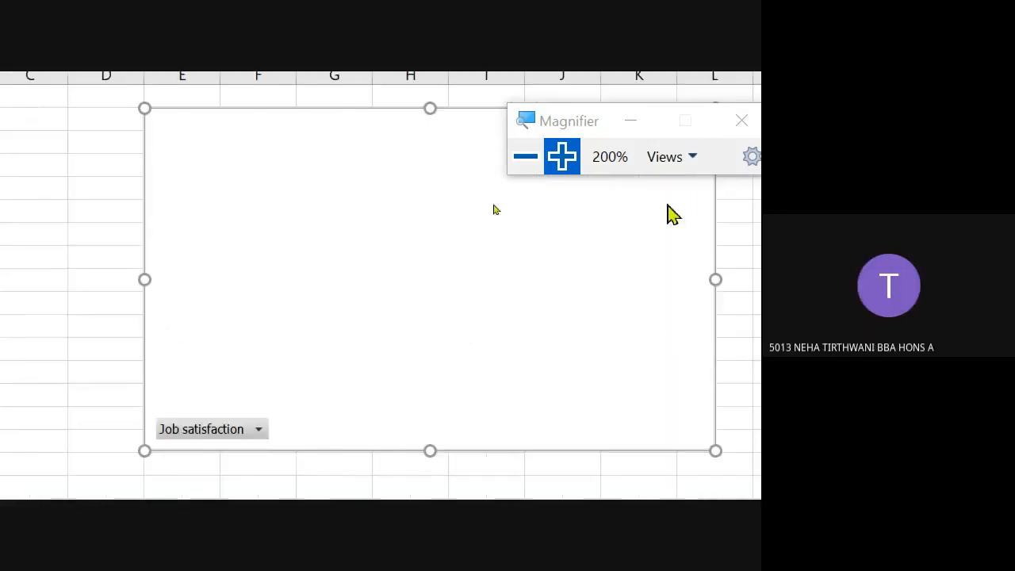
# Reread the first task on the Tasks for 22-10 sheet and return to the PivotChart on Sheet2
pyautogui.hotkey('alt', 'Tab')
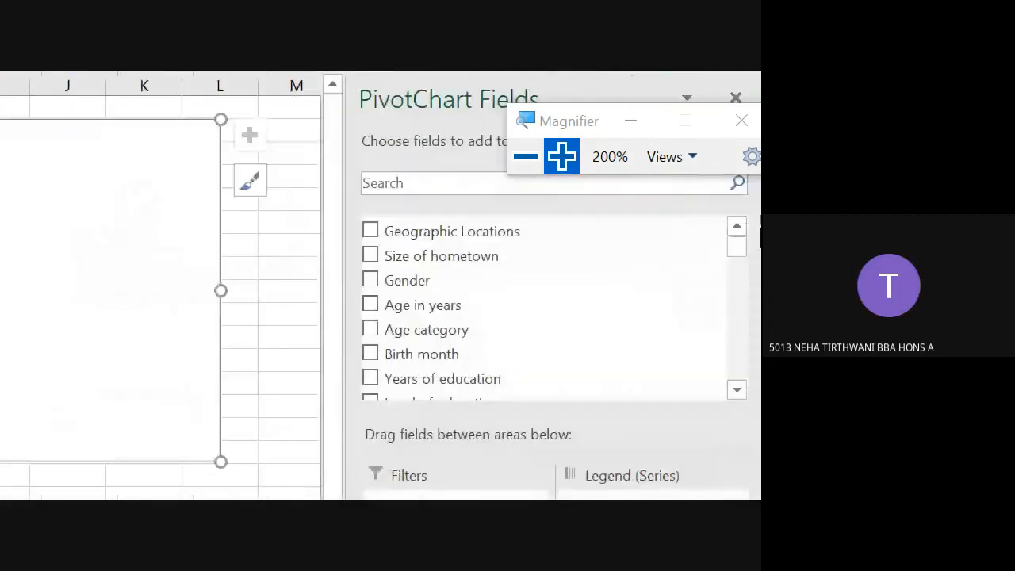
pyautogui.hotkey('alt', 'Tab')
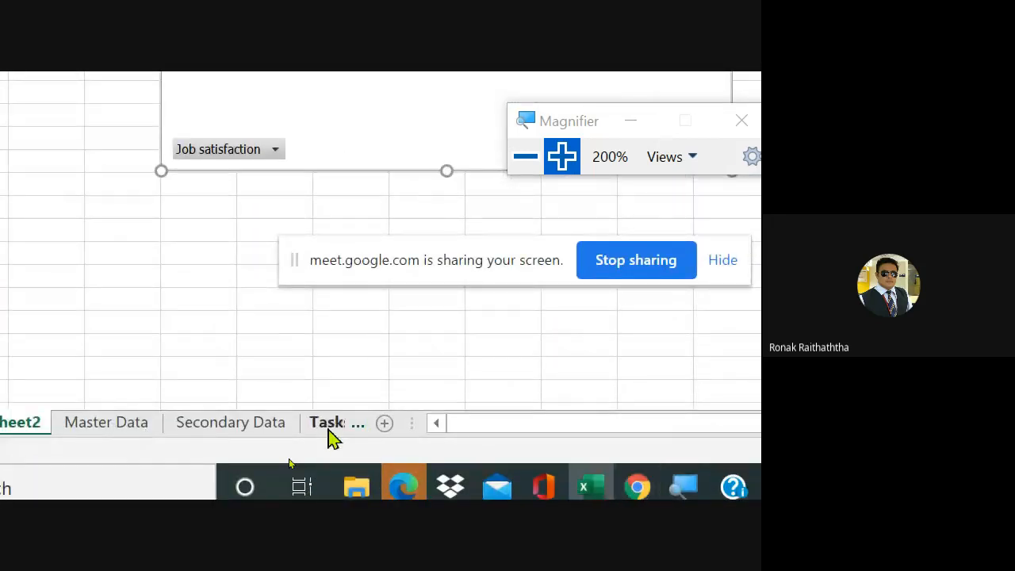
pyautogui.click(329, 428)
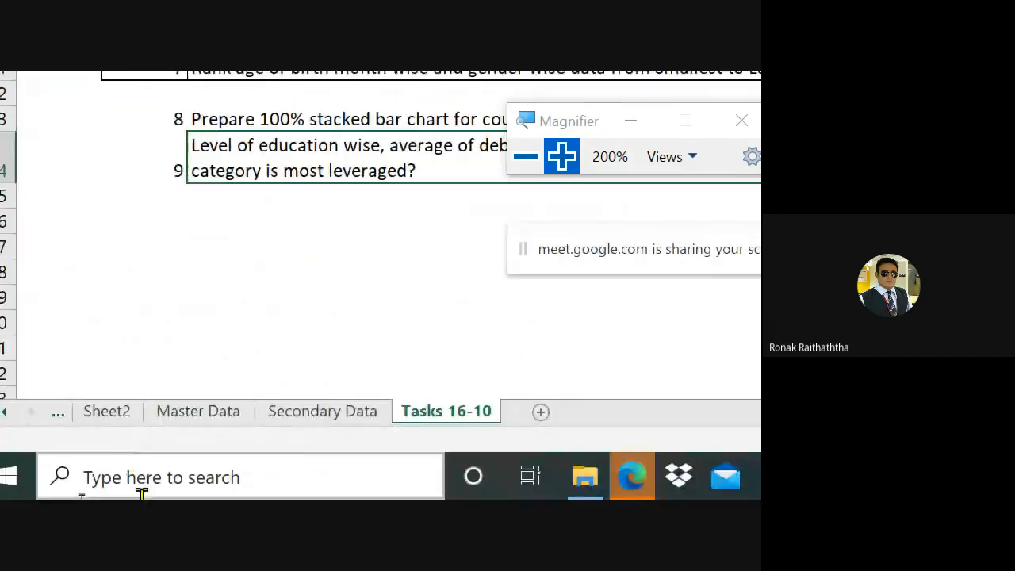
pyautogui.click(57, 413)
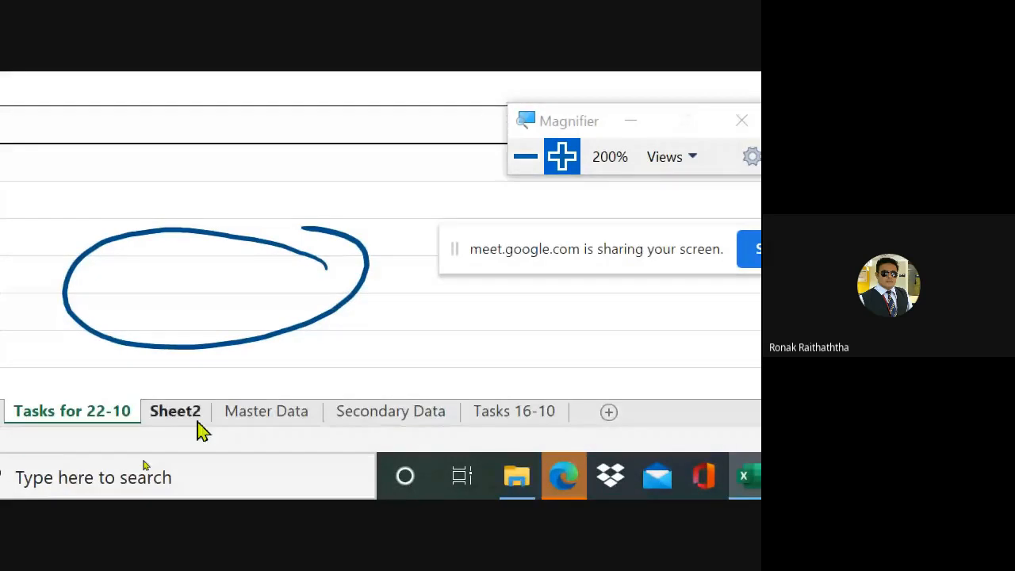
pyautogui.click(190, 417)
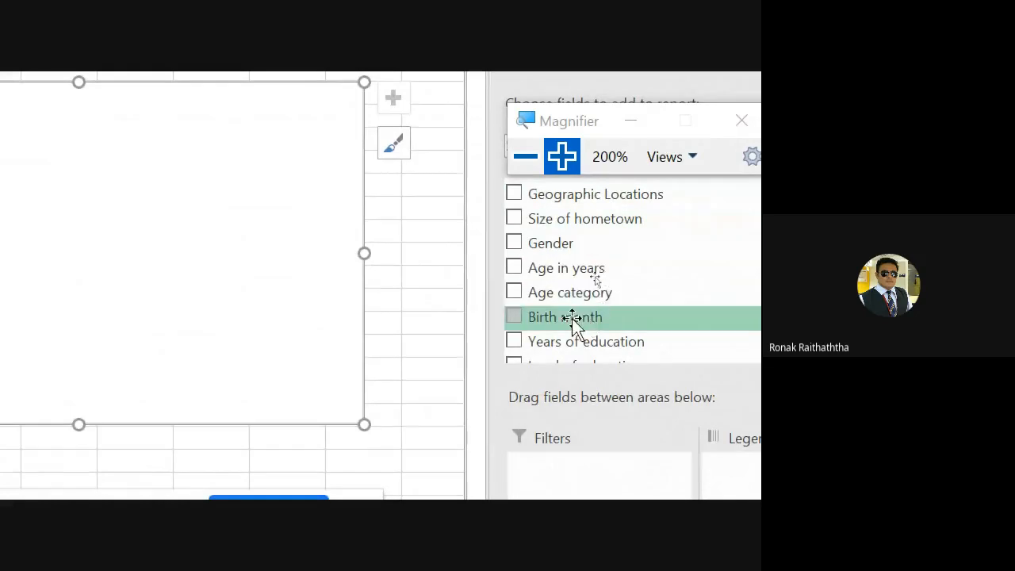
# Place Birth month in the Filters area and check the task on the Tasks for 22-10 sheet before returning to Sheet2
pyautogui.moveTo(573, 317); pyautogui.dragTo(464, 367)
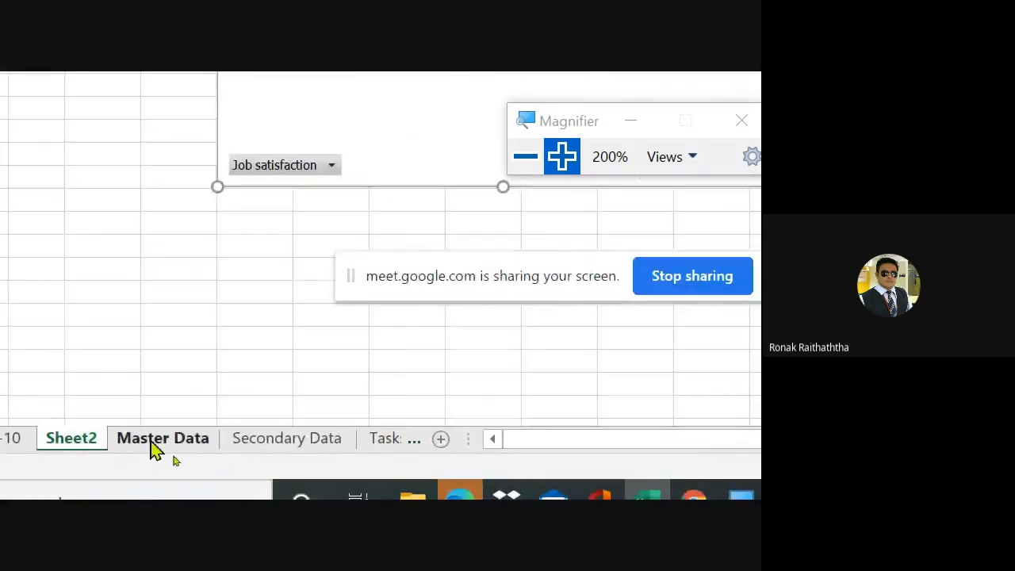
pyautogui.click(43, 437)
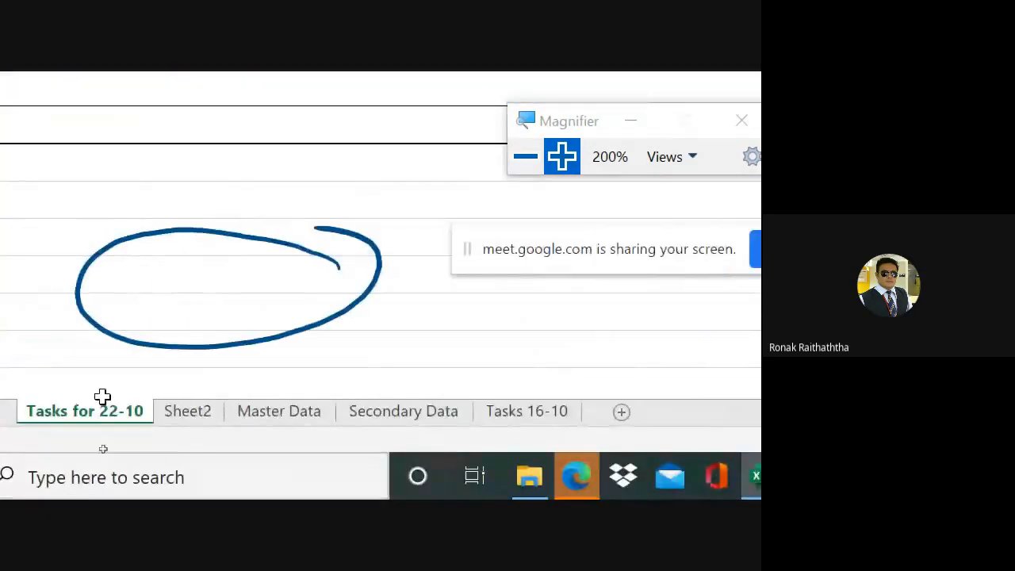
pyautogui.click(208, 414)
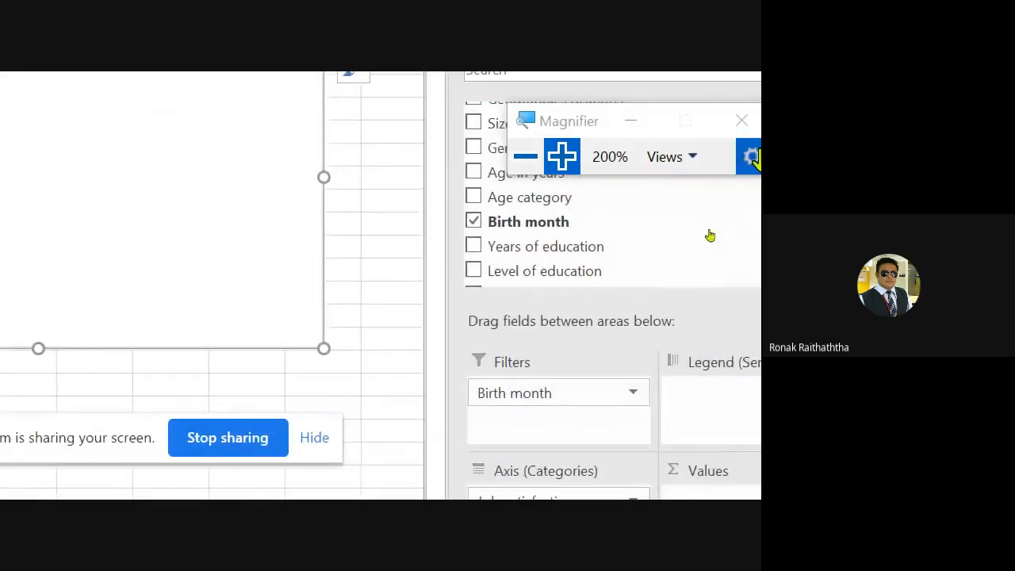
# Place Gender in Legend (Series) and household income in rs in Values
pyautogui.moveTo(478, 288); pyautogui.dragTo(657, 342)
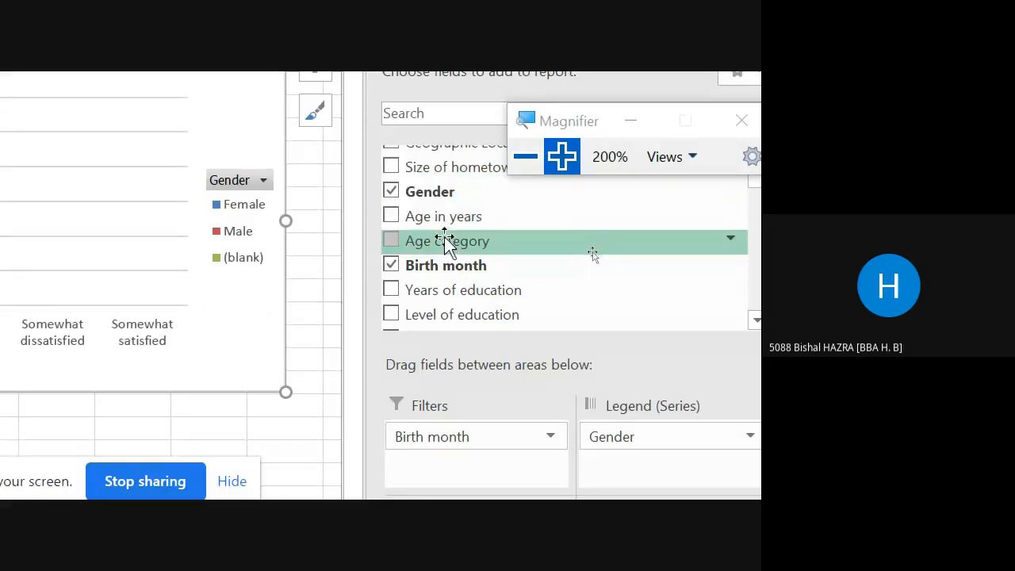
pyautogui.scroll(-2, 448, 242)
pyautogui.scroll(-3, 448, 249)
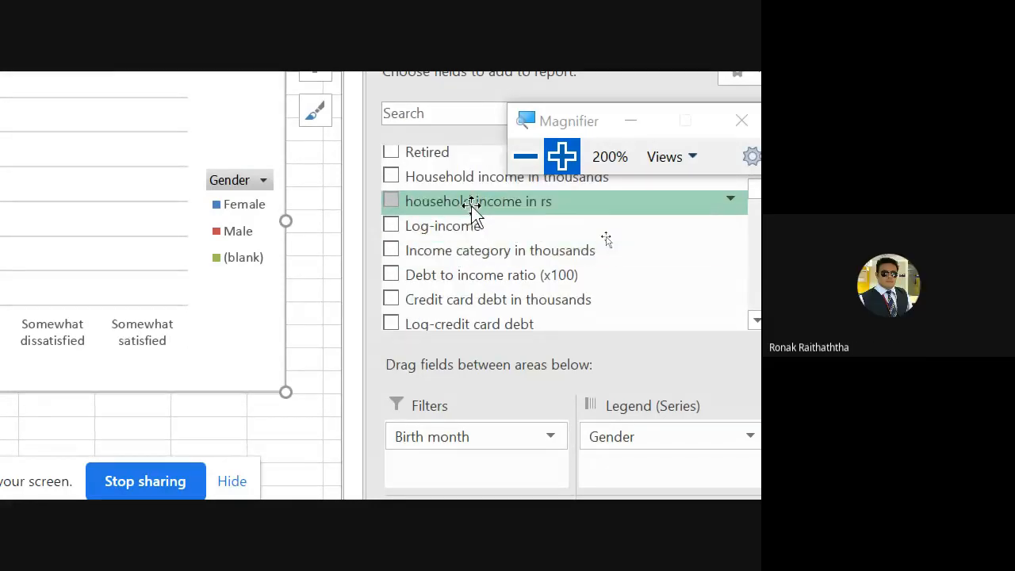
pyautogui.moveTo(471, 204); pyautogui.dragTo(656, 462)
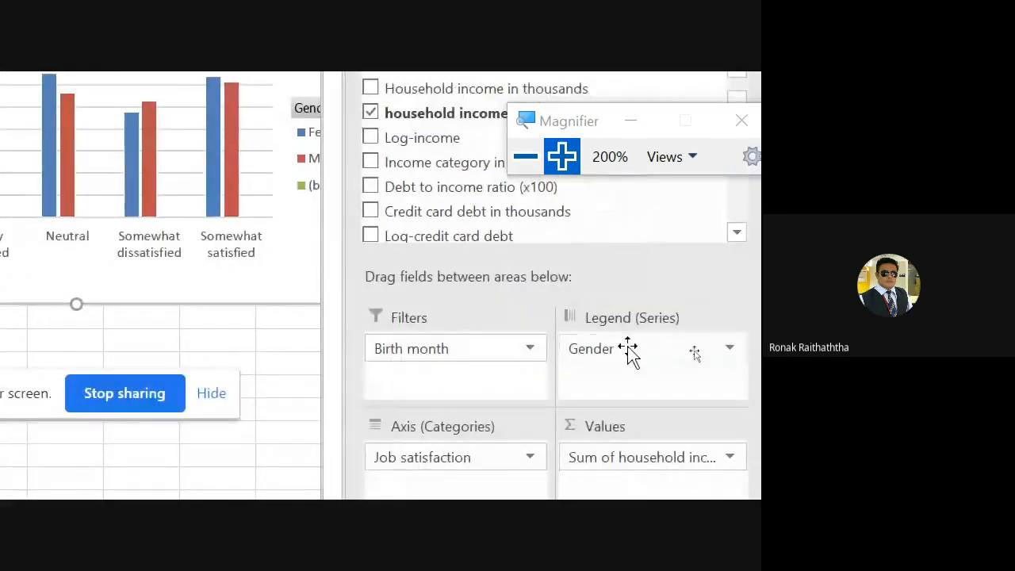
# Try Gender below Job satisfaction in Axis (Categories) and move it back to Legend (Series)
pyautogui.moveTo(628, 355); pyautogui.dragTo(464, 476)
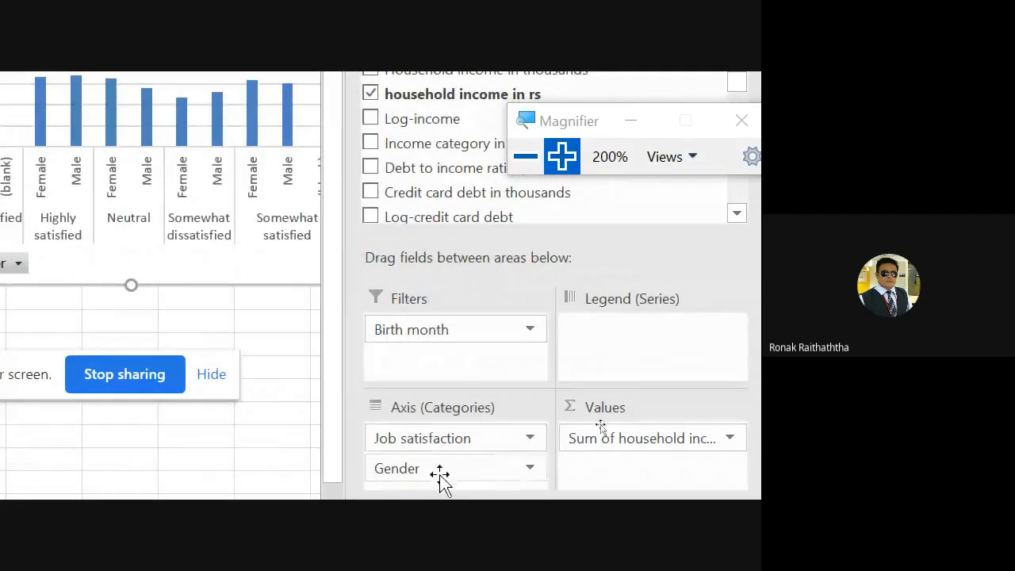
pyautogui.moveTo(440, 476); pyautogui.dragTo(650, 341)
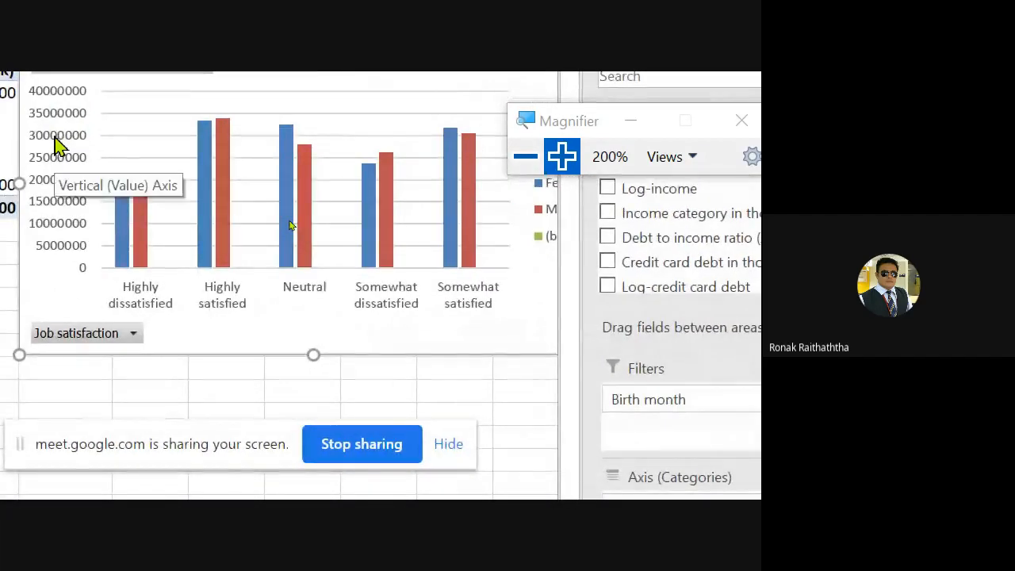
# Circle the Highly dissatisfied and Highly satisfied bar pairs on the chart with the annotation pen
pyautogui.hotkey('ctrl', '2')
pyautogui.moveTo(135, 150)
pyautogui.mouseDown()
pyautogui.moveTo(87, 267)
pyautogui.moveTo(135, 144)
pyautogui.mouseUp()
pyautogui.moveTo(226, 119)
pyautogui.mouseDown()
pyautogui.moveTo(218, 113)
pyautogui.moveTo(208, 271)
pyautogui.moveTo(192, 130)
pyautogui.mouseUp()
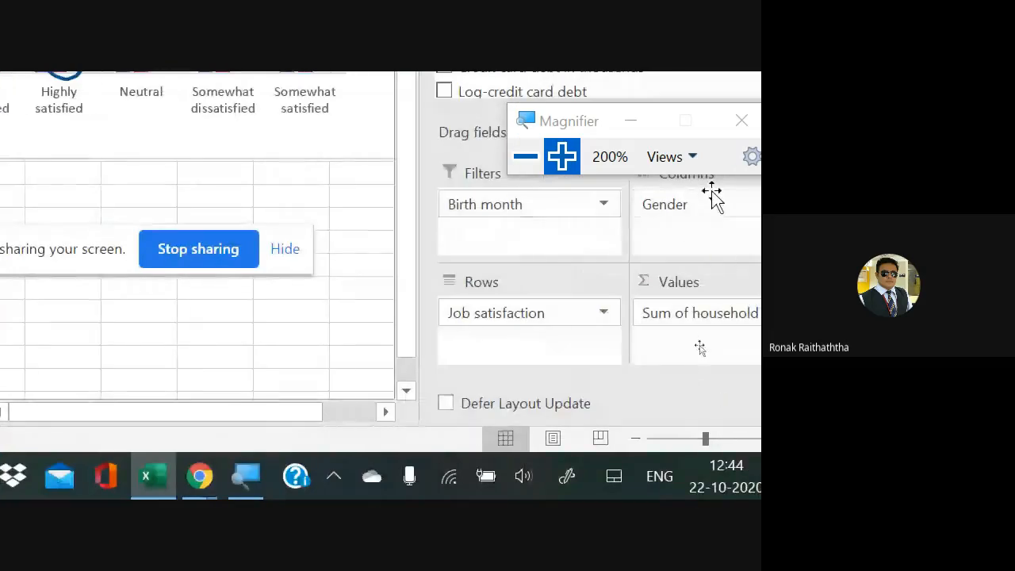
# Try Gender below Job satisfaction in Rows, mark the remaining bars with pen dashes, and return Gender to Columns
pyautogui.moveTo(712, 195); pyautogui.dragTo(484, 349)
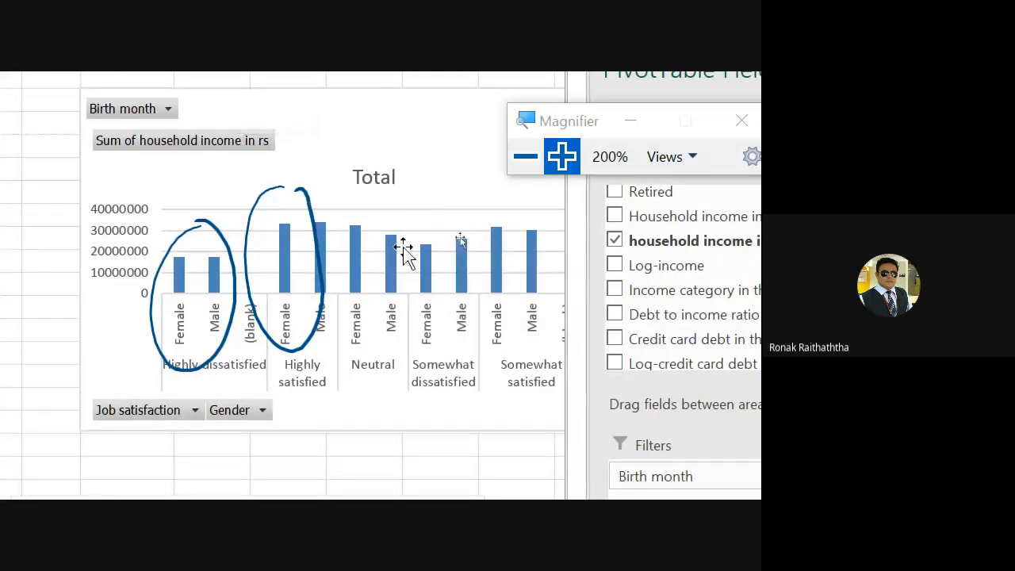
pyautogui.moveTo(401, 278)
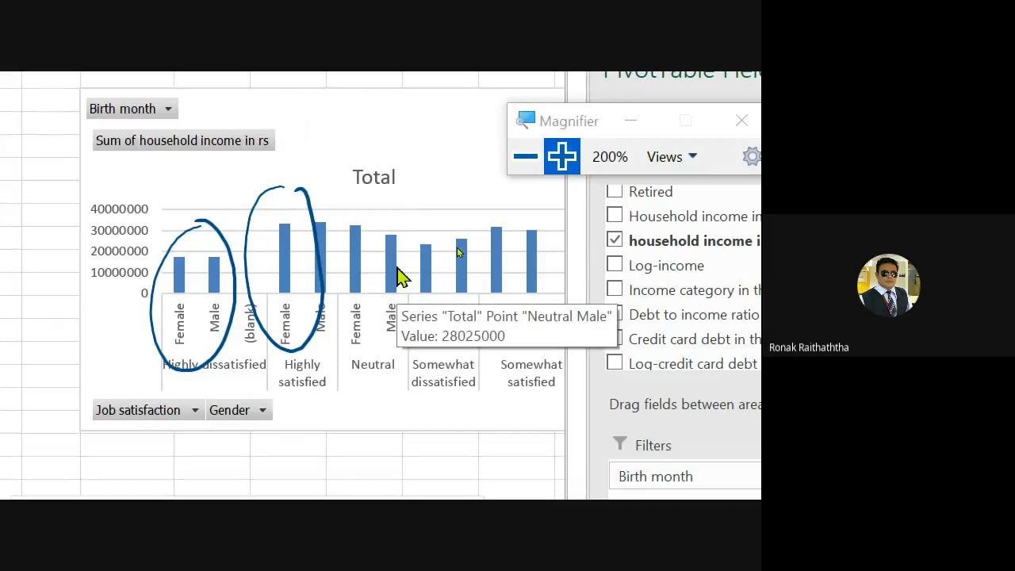
pyautogui.moveTo(368, 275); pyautogui.dragTo(488, 260)
pyautogui.moveTo(501, 263); pyautogui.dragTo(526, 258)
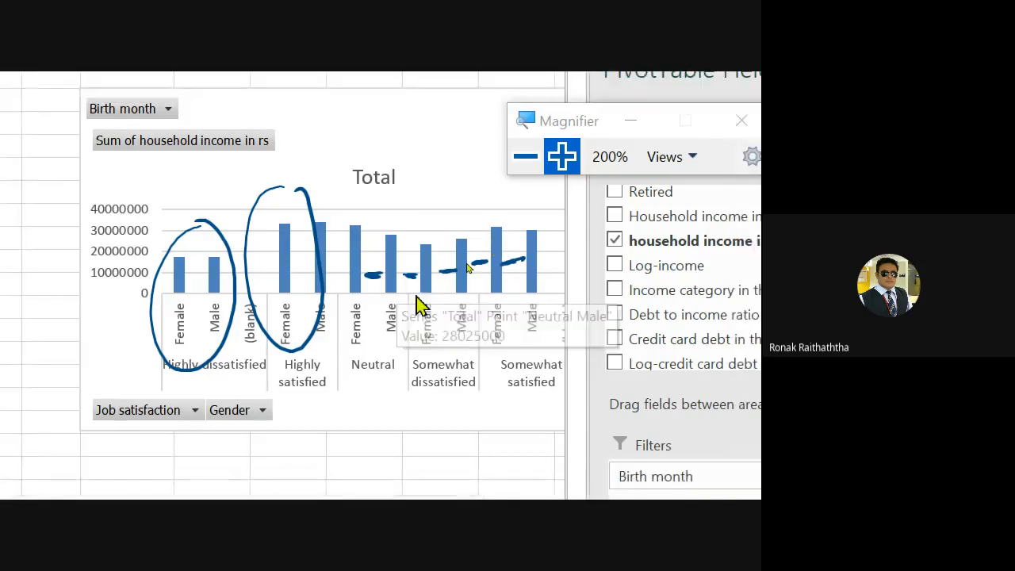
pyautogui.moveTo(545, 432); pyautogui.dragTo(731, 308)
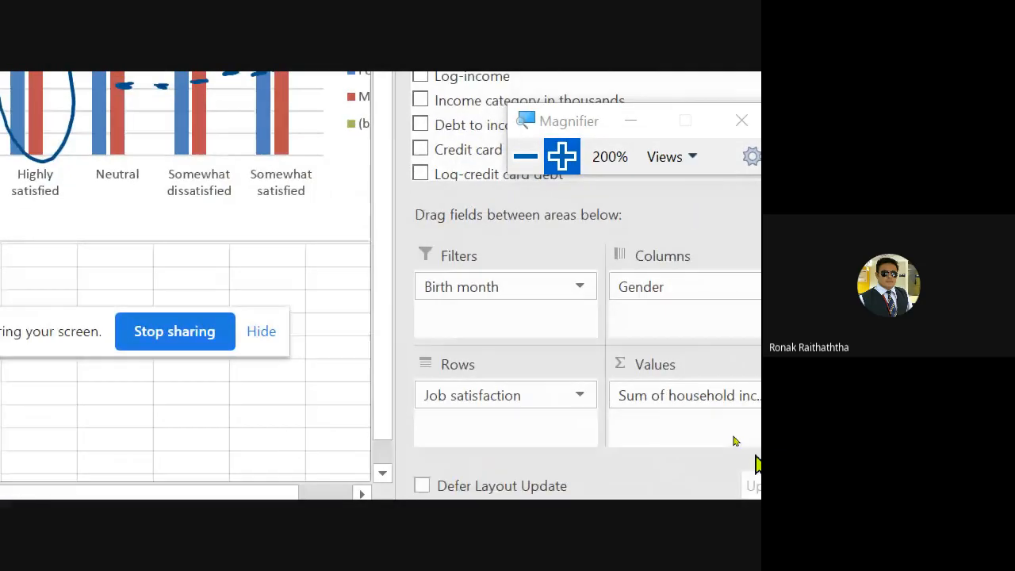
# Move Gender to Rows and Job satisfaction to Columns, and pen-mark the Female label and the Male bars on the chart
pyautogui.moveTo(692, 289); pyautogui.dragTo(489, 435)
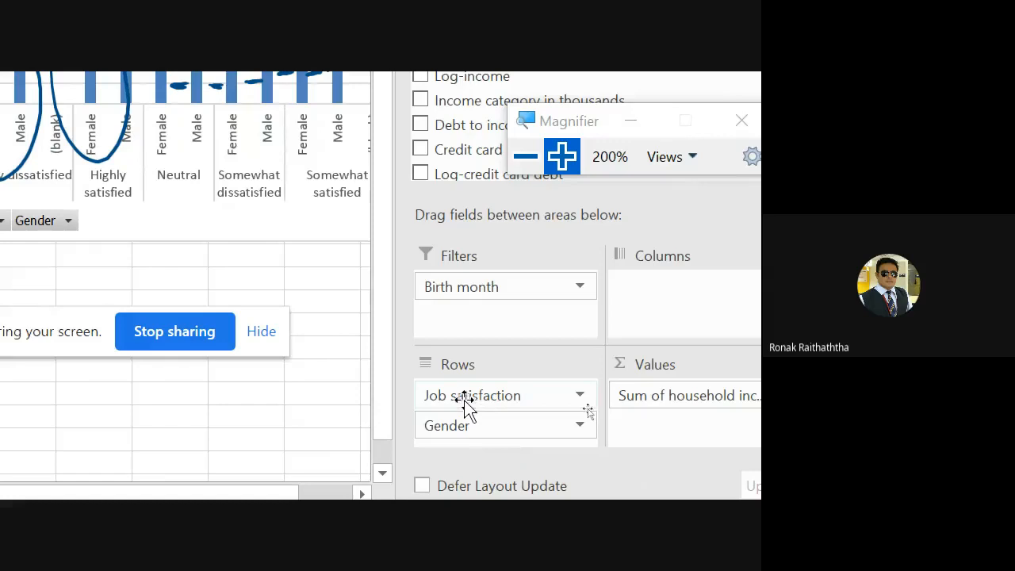
pyautogui.moveTo(453, 396); pyautogui.dragTo(683, 319)
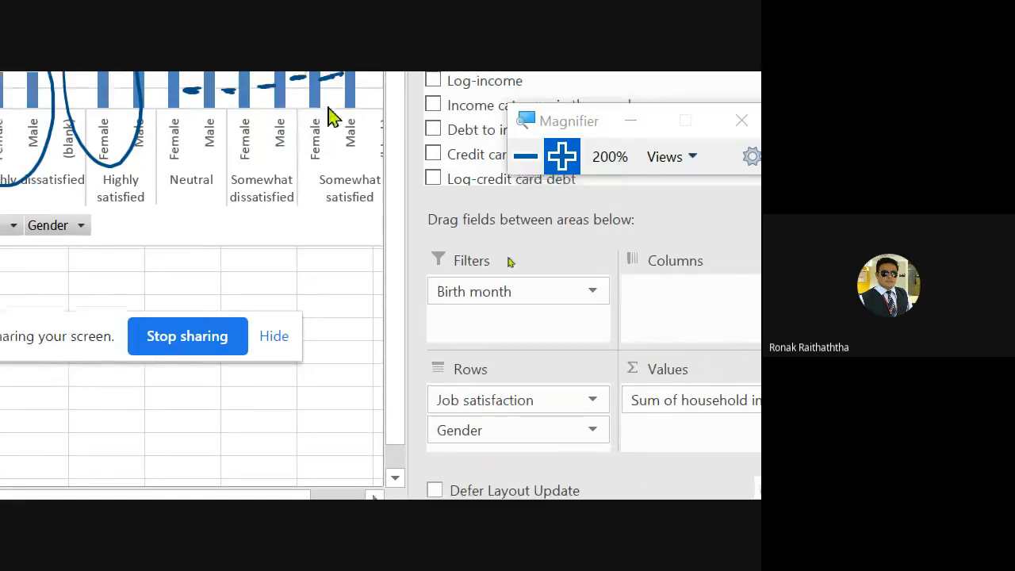
pyautogui.click(345, 134)
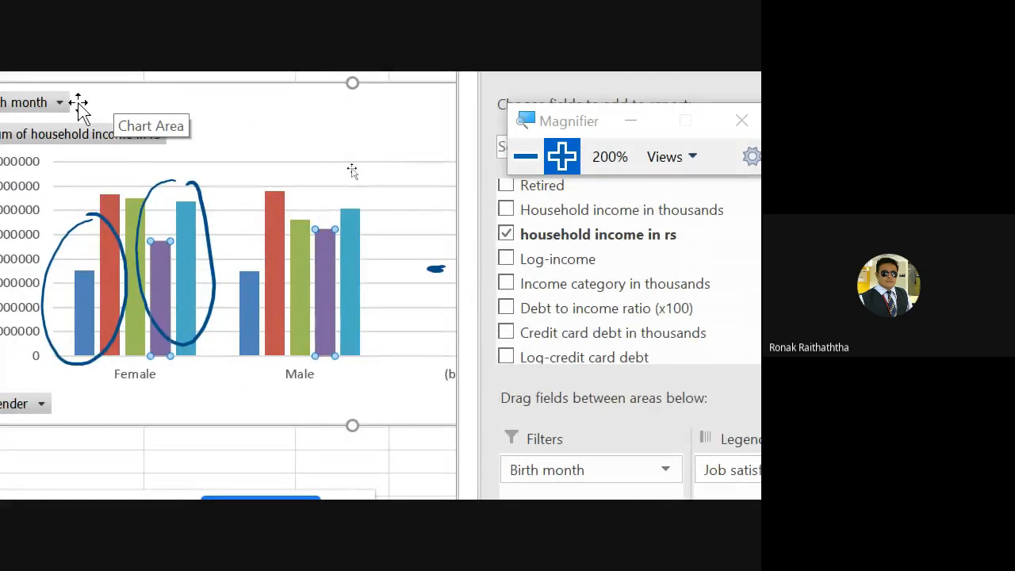
pyautogui.moveTo(117, 355)
pyautogui.mouseDown()
pyautogui.moveTo(139, 414)
pyautogui.moveTo(116, 356)
pyautogui.mouseUp()
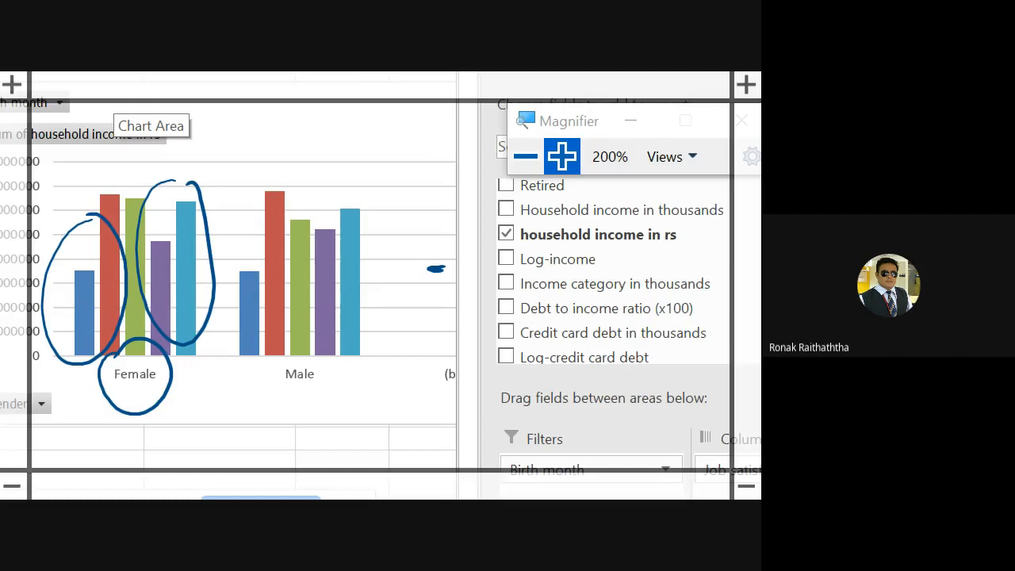
pyautogui.moveTo(257, 321)
pyautogui.mouseDown()
pyautogui.moveTo(321, 306)
pyautogui.moveTo(347, 281)
pyautogui.mouseUp()
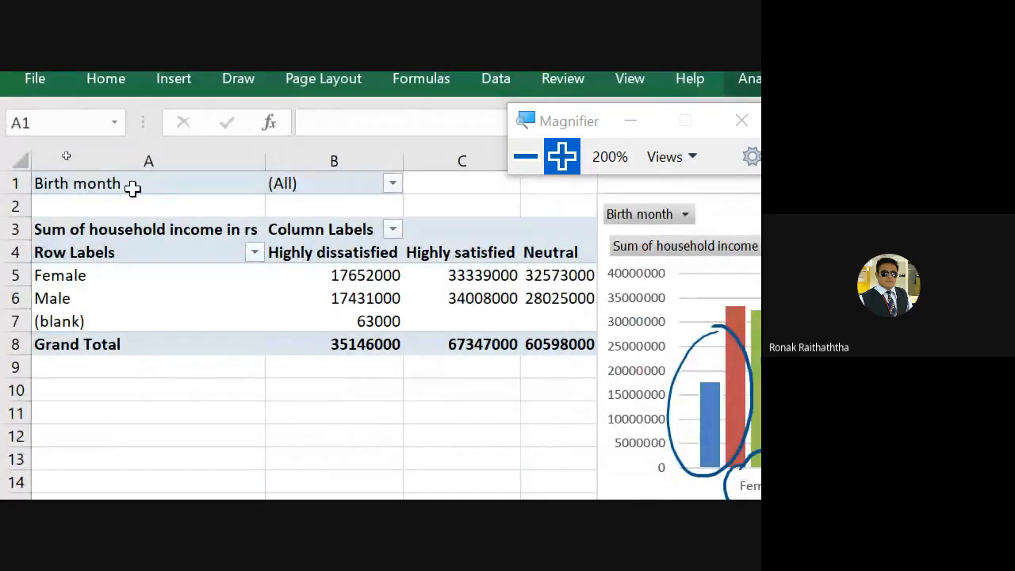
# Open the chart's Birth month filter, allow multiple items and deselect all months
pyautogui.click(393, 187)
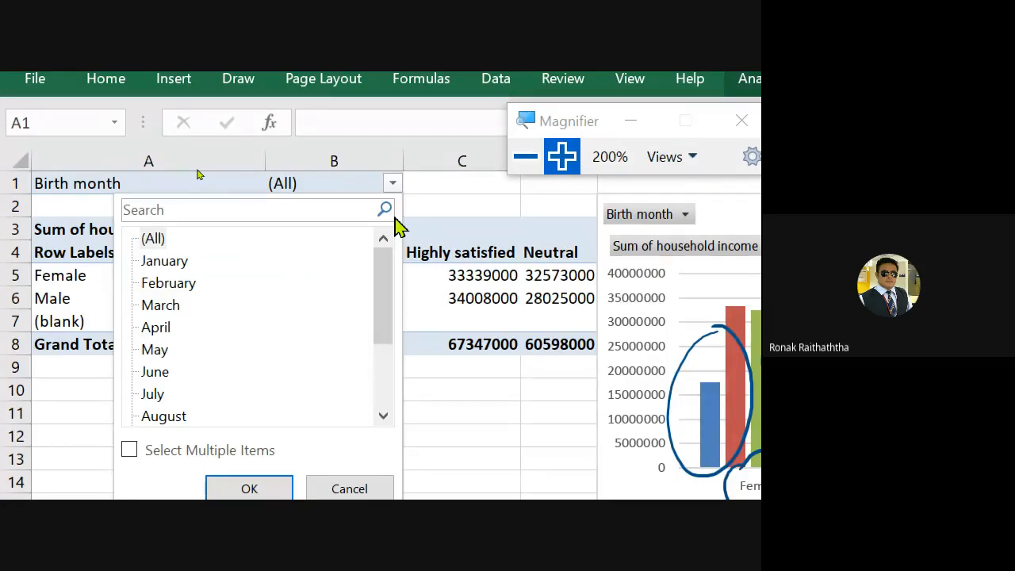
pyautogui.click(415, 194)
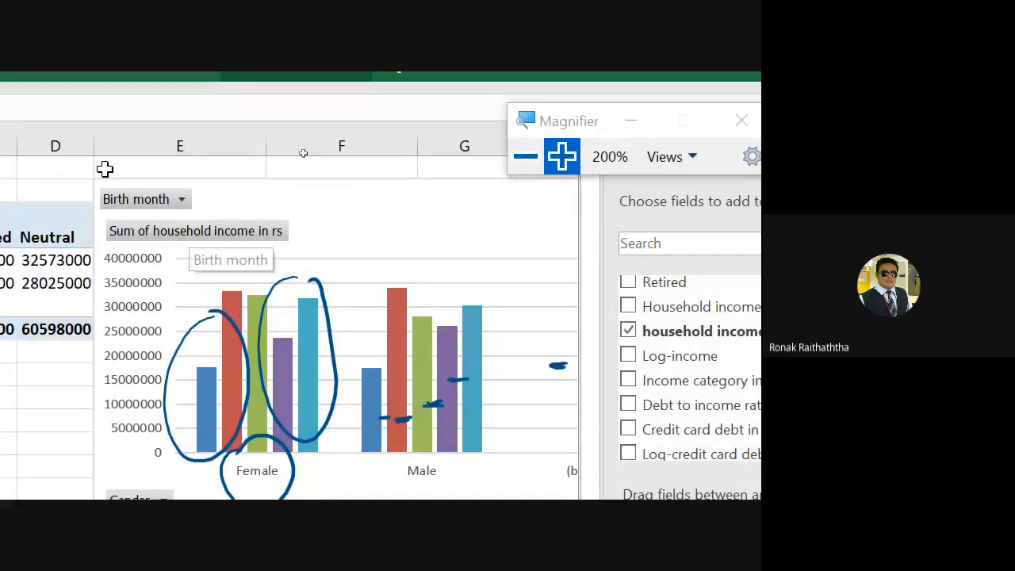
pyautogui.click(181, 200)
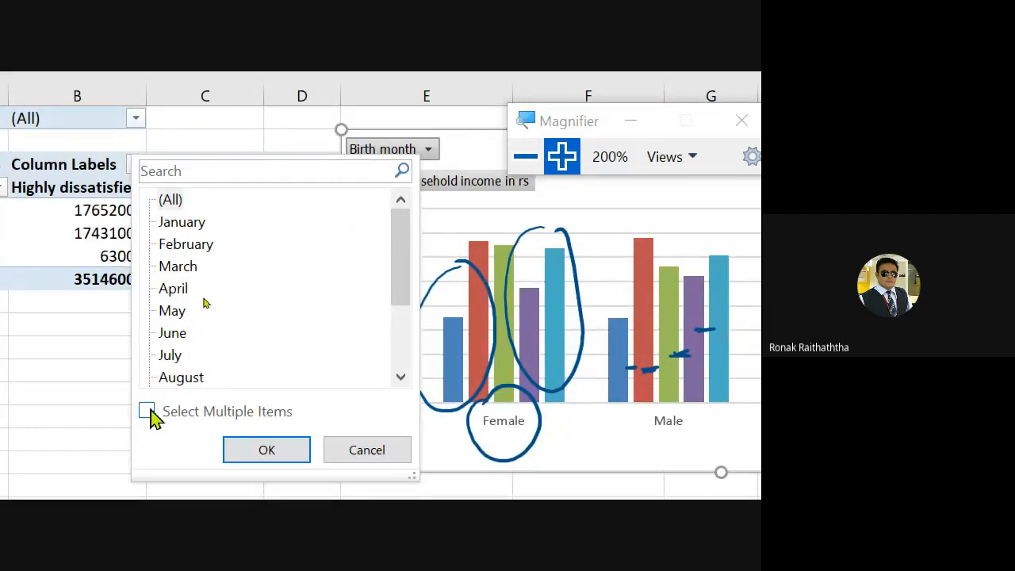
pyautogui.click(147, 410)
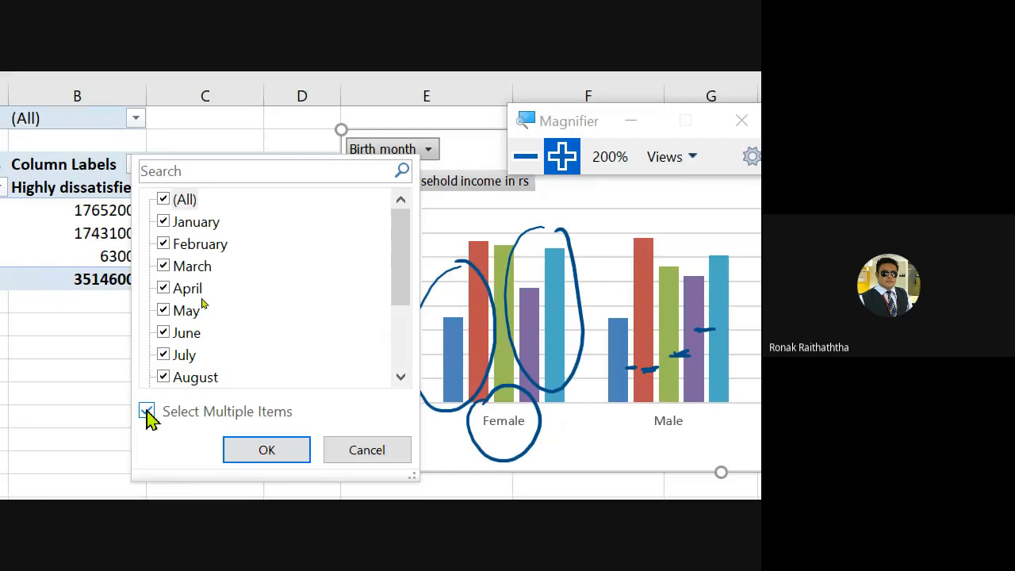
pyautogui.click(168, 200)
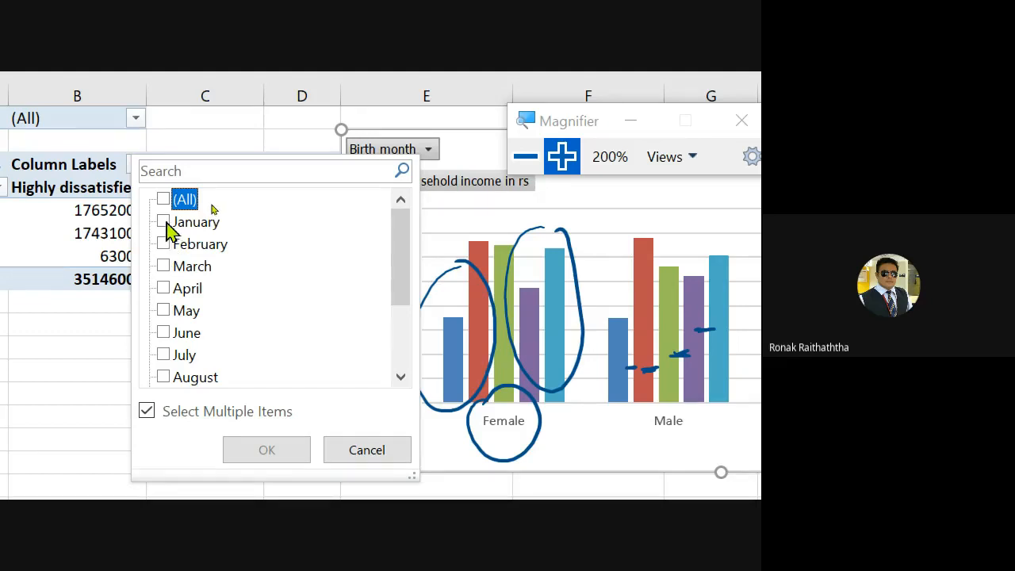
# Filter Birth month to January, March, May, July, September and November
pyautogui.click(165, 223)
pyautogui.click(162, 267)
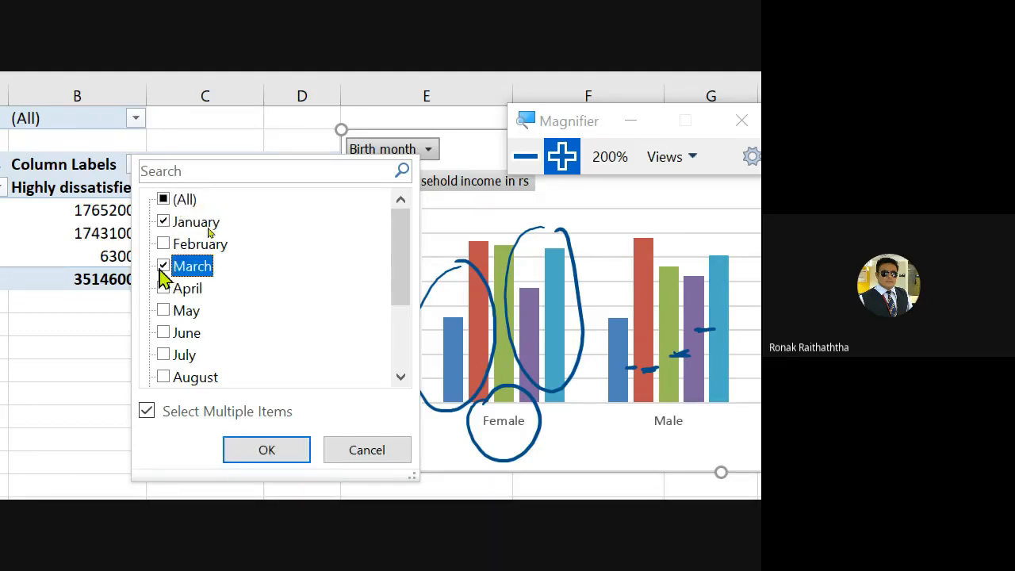
pyautogui.click(162, 313)
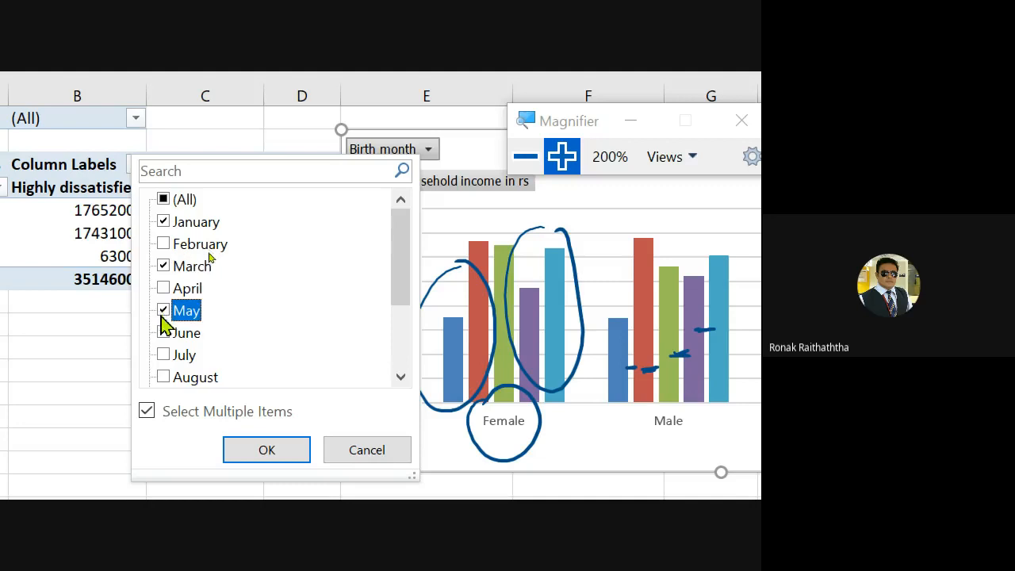
pyautogui.click(166, 355)
pyautogui.scroll(-2, 168, 361)
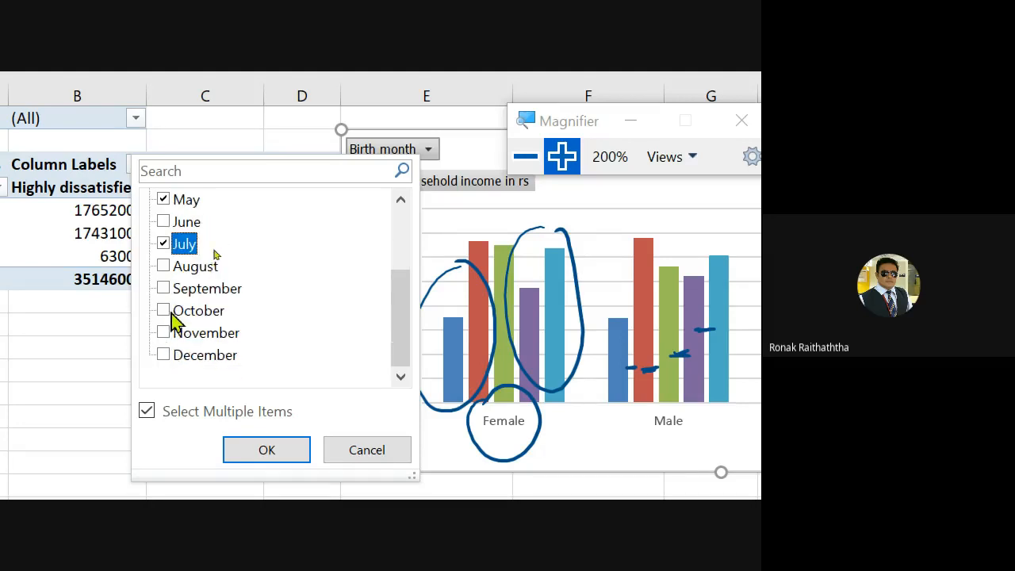
pyautogui.click(168, 292)
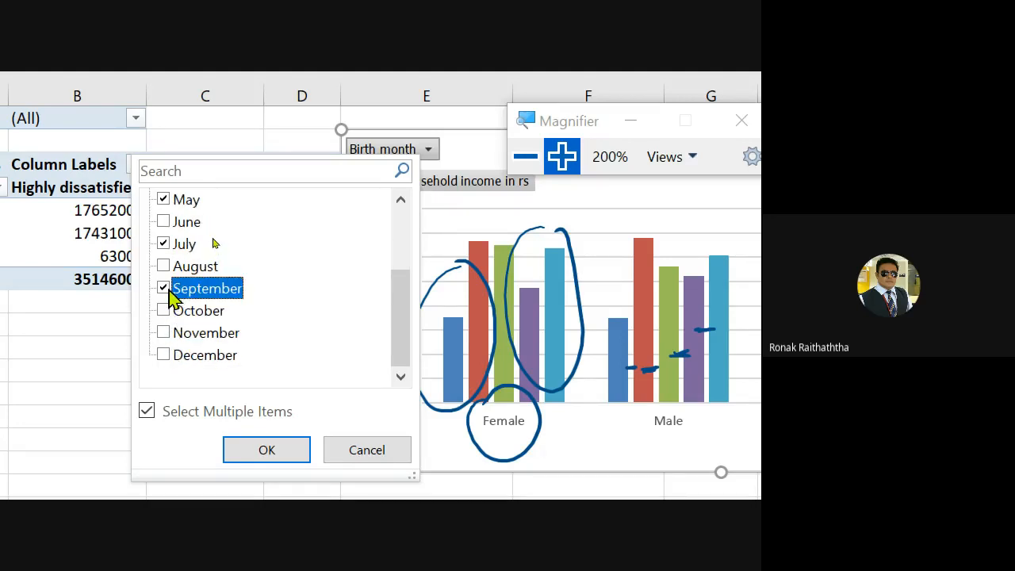
pyautogui.click(163, 334)
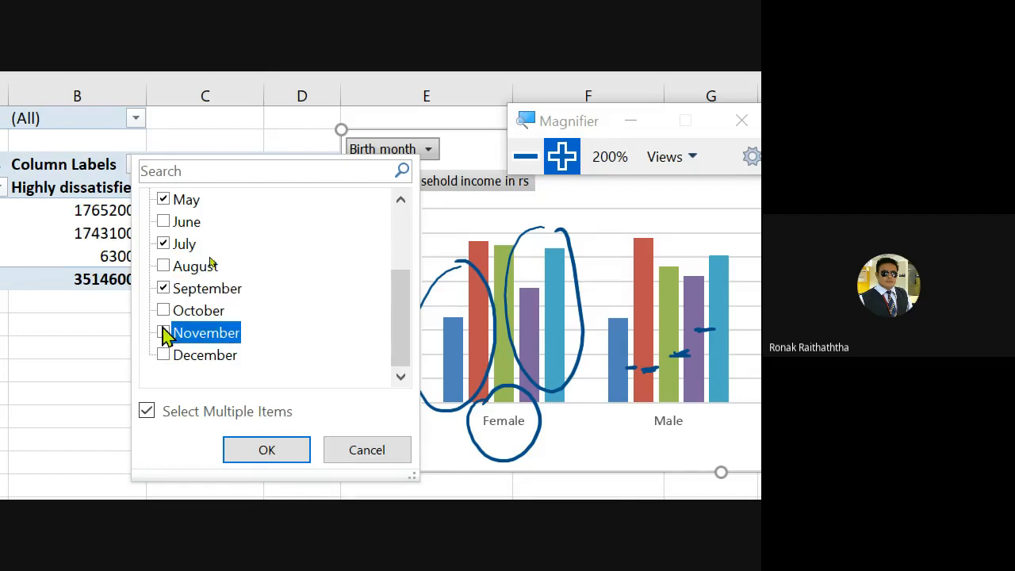
pyautogui.click(271, 450)
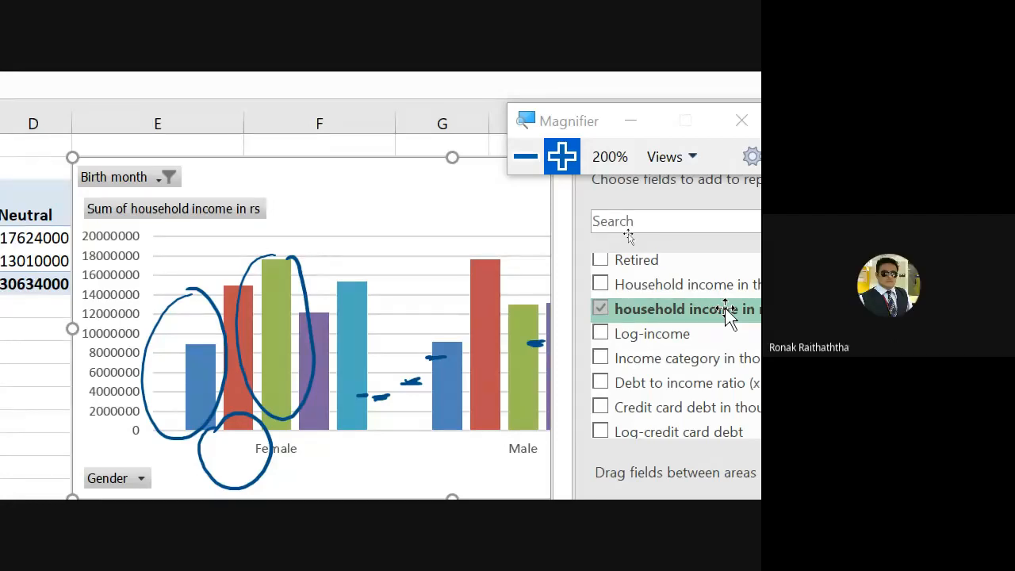
pyautogui.rightClick(314, 220)
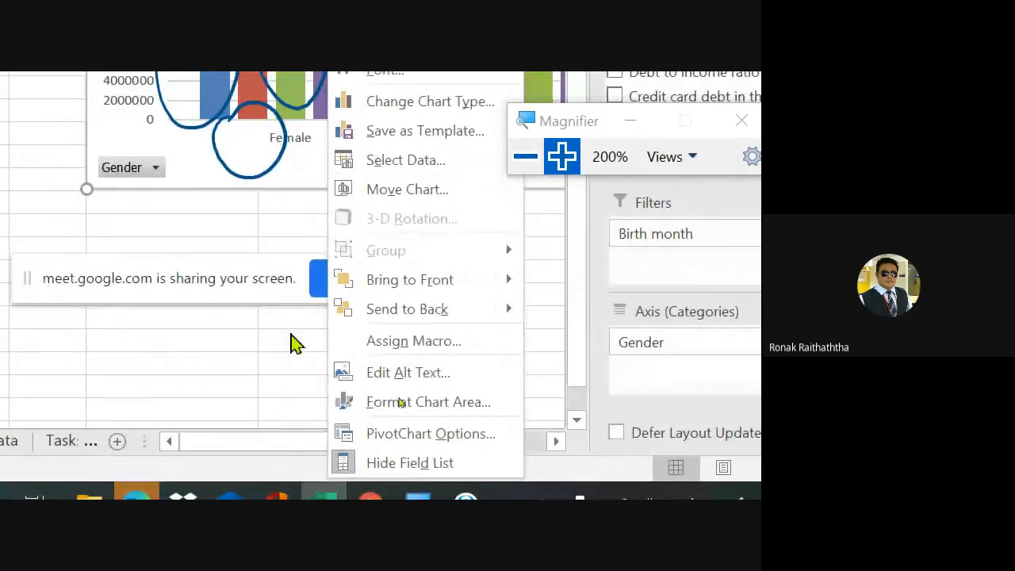
pyautogui.click(233, 341)
pyautogui.rightClick(286, 190)
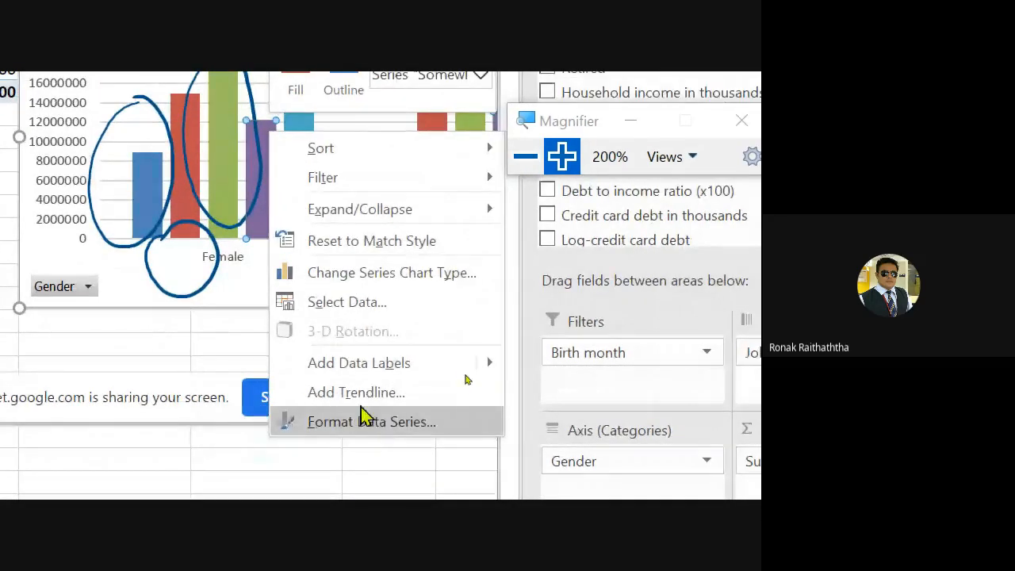
pyautogui.click(197, 349)
pyautogui.rightClick(324, 255)
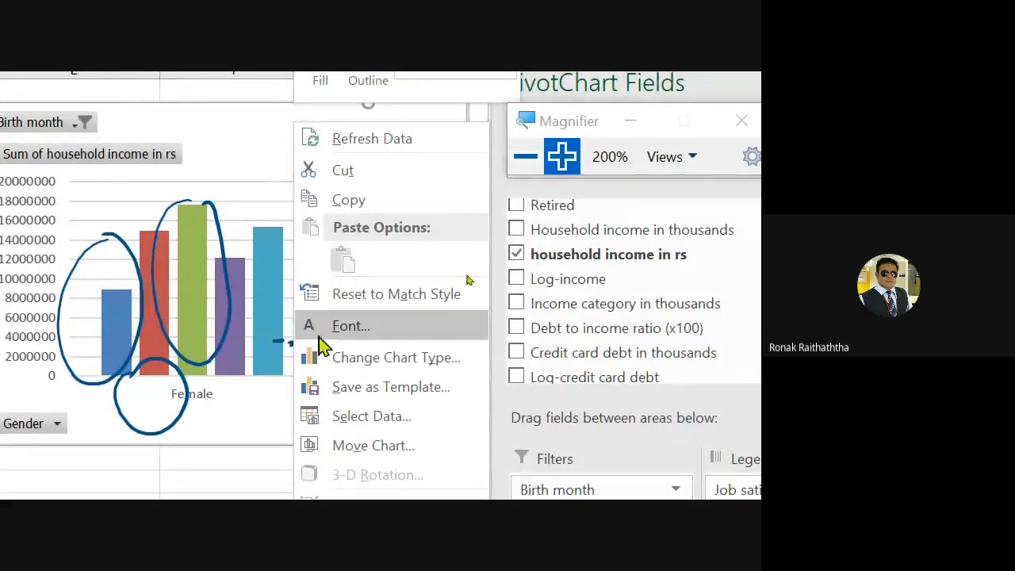
pyautogui.rightClick(243, 240)
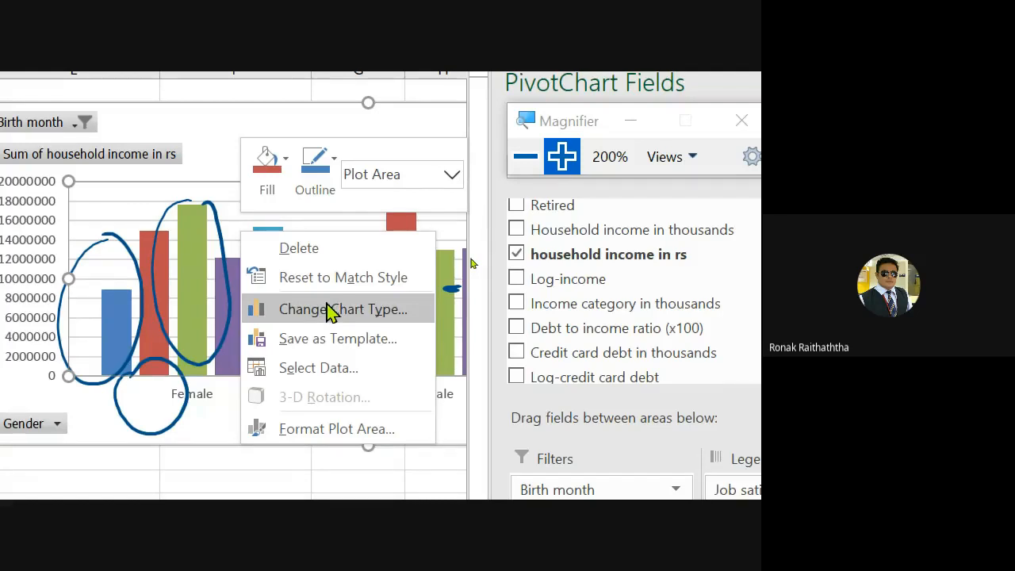
# Change the PivotChart's type to Stacked Area
pyautogui.click(219, 143)
pyautogui.rightClick(220, 143)
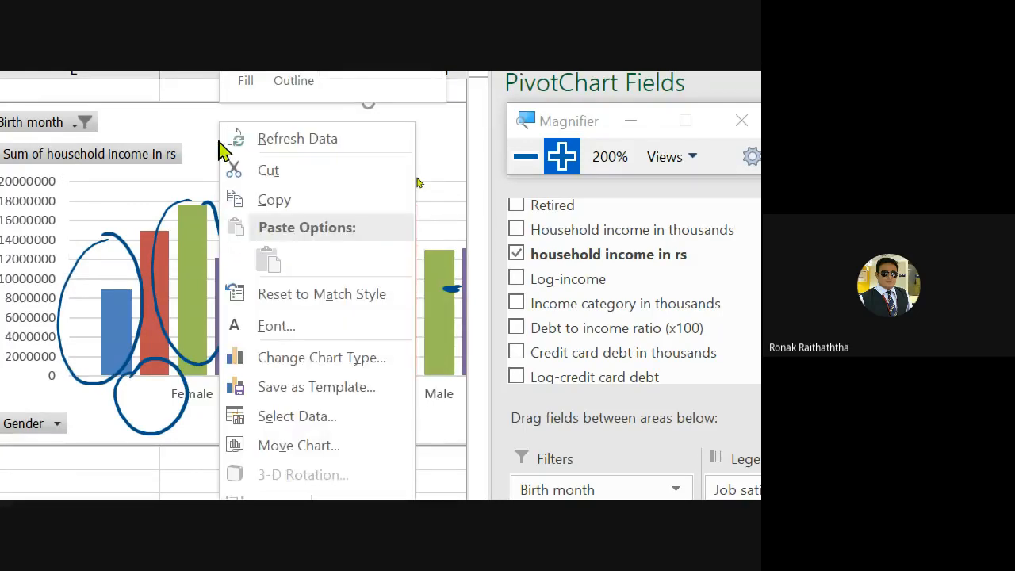
pyautogui.click(344, 358)
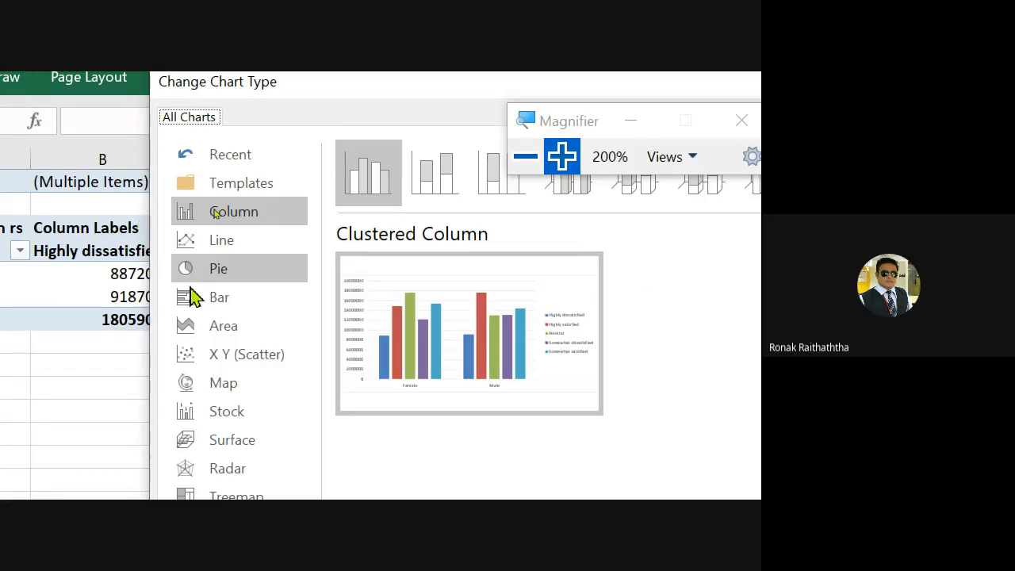
pyautogui.click(222, 333)
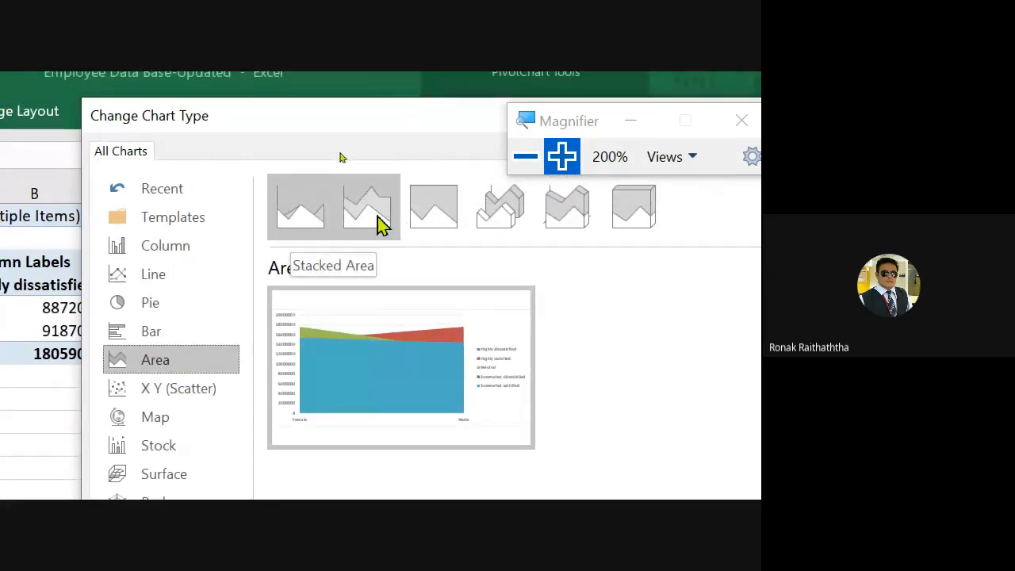
pyautogui.click(383, 218)
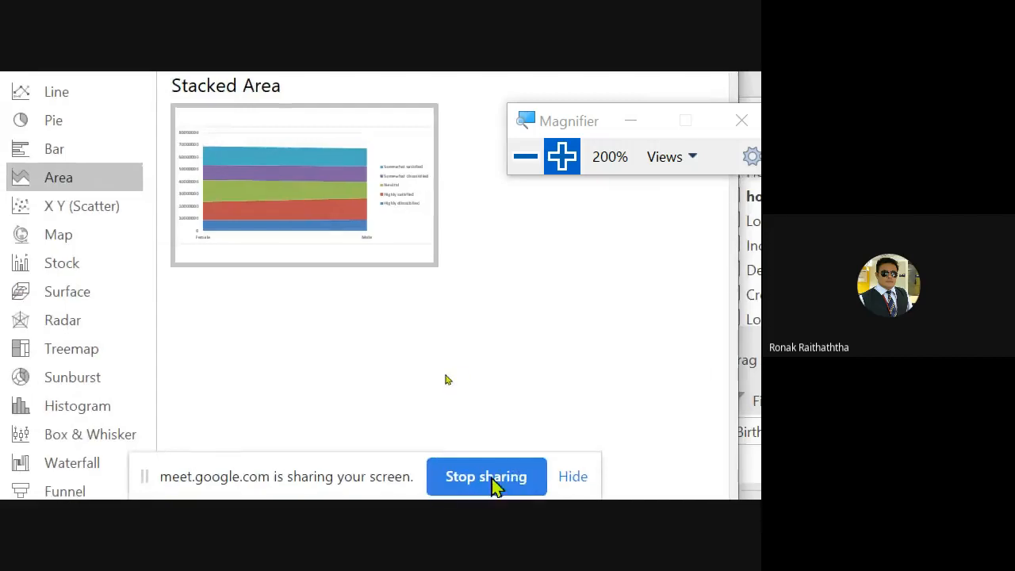
pyautogui.click(471, 451)
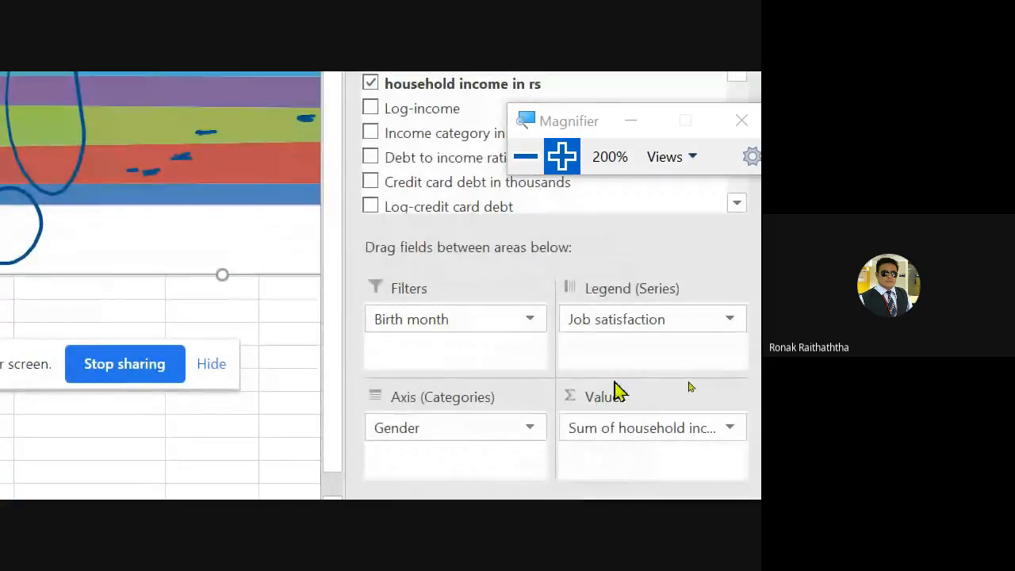
# Move Job satisfaction to the axis and Gender to the legend, and pen an underlined, circled "Time Series" note below the chart's Neutral category
pyautogui.moveTo(663, 319); pyautogui.dragTo(465, 469)
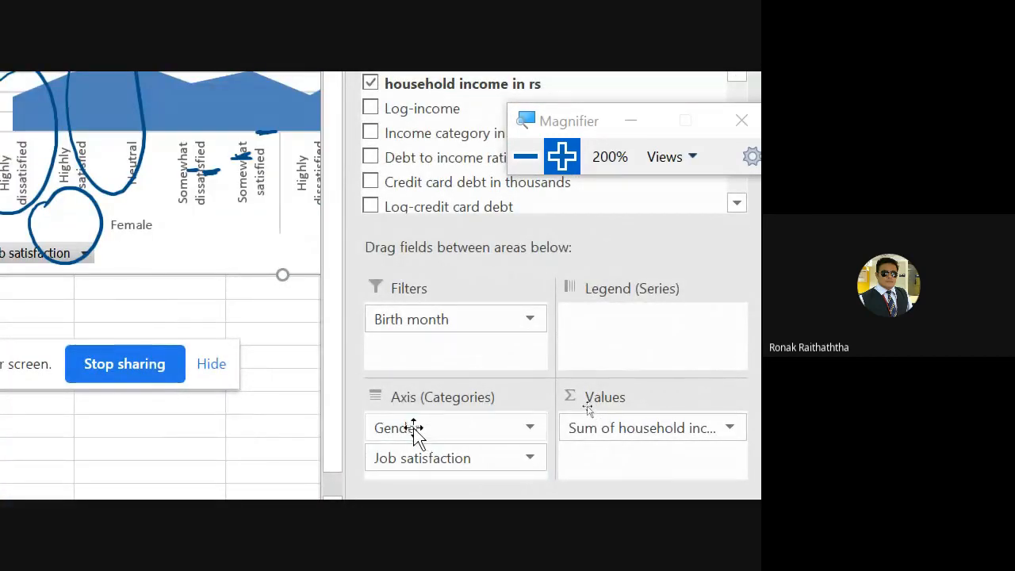
pyautogui.moveTo(405, 428); pyautogui.dragTo(670, 327)
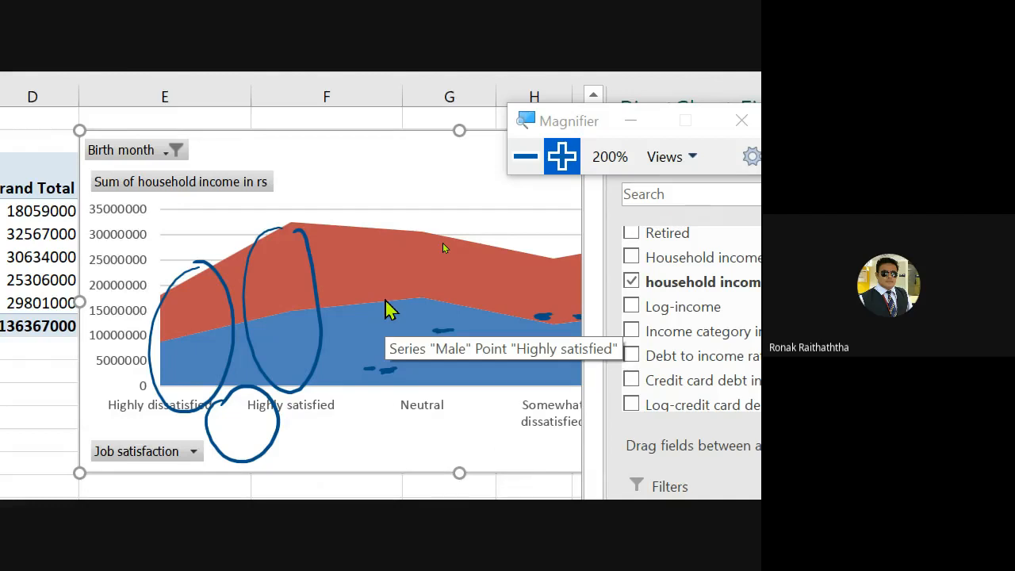
pyautogui.moveTo(376, 458)
pyautogui.mouseDown()
pyautogui.moveTo(373, 439)
pyautogui.moveTo(463, 435)
pyautogui.moveTo(480, 413)
pyautogui.moveTo(497, 438)
pyautogui.mouseUp()
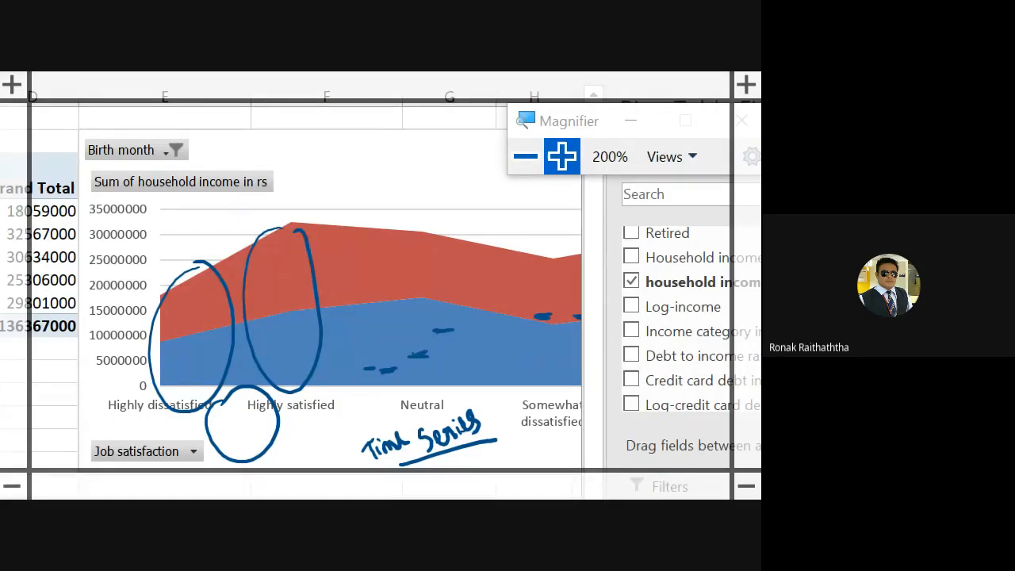
pyautogui.moveTo(485, 406)
pyautogui.mouseDown()
pyautogui.moveTo(353, 442)
pyautogui.moveTo(500, 425)
pyautogui.moveTo(470, 403)
pyautogui.mouseUp()
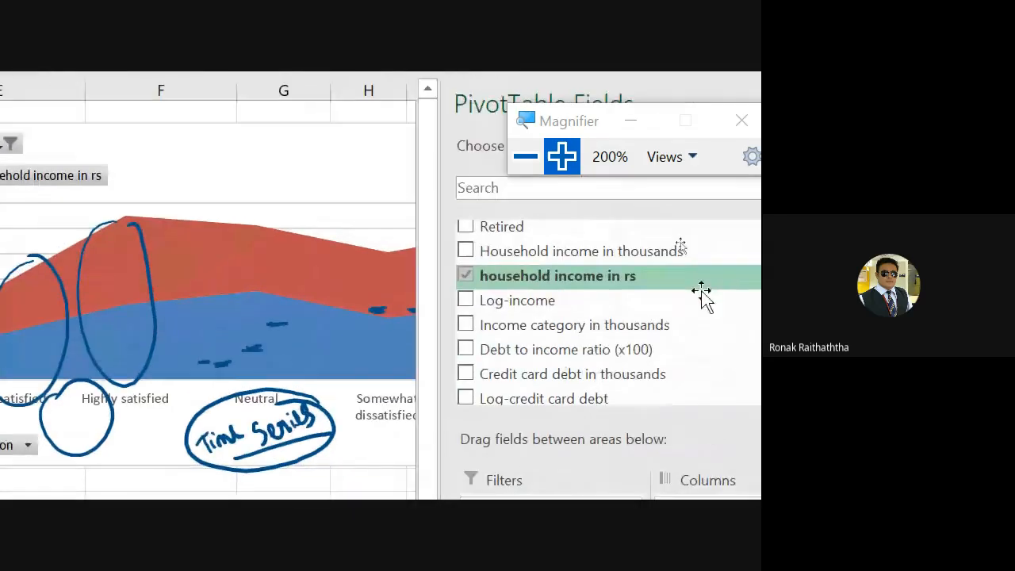
# Change the whole PivotChart's type to Stacked Column
pyautogui.rightClick(108, 260)
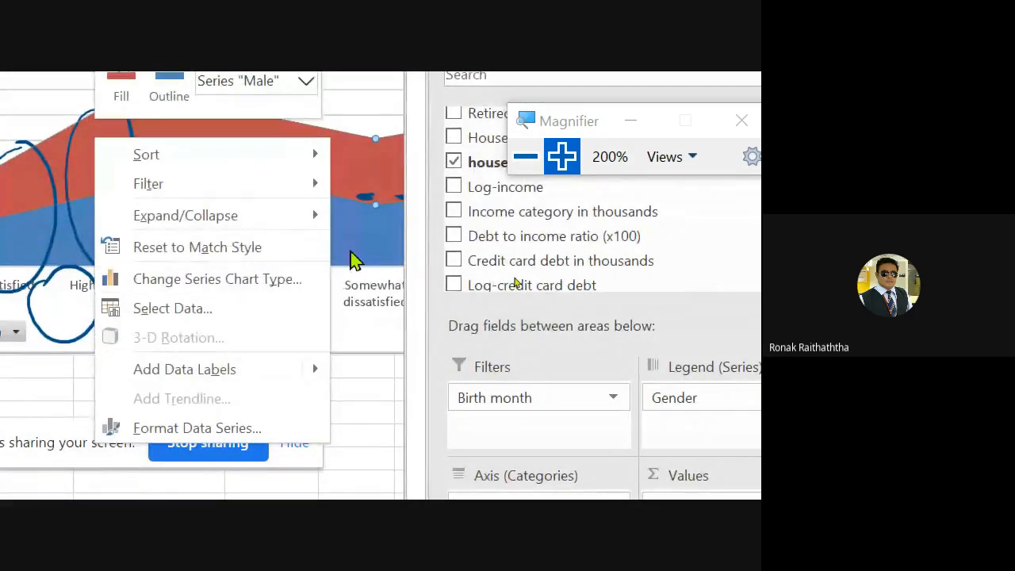
pyautogui.click(207, 133)
pyautogui.rightClick(208, 139)
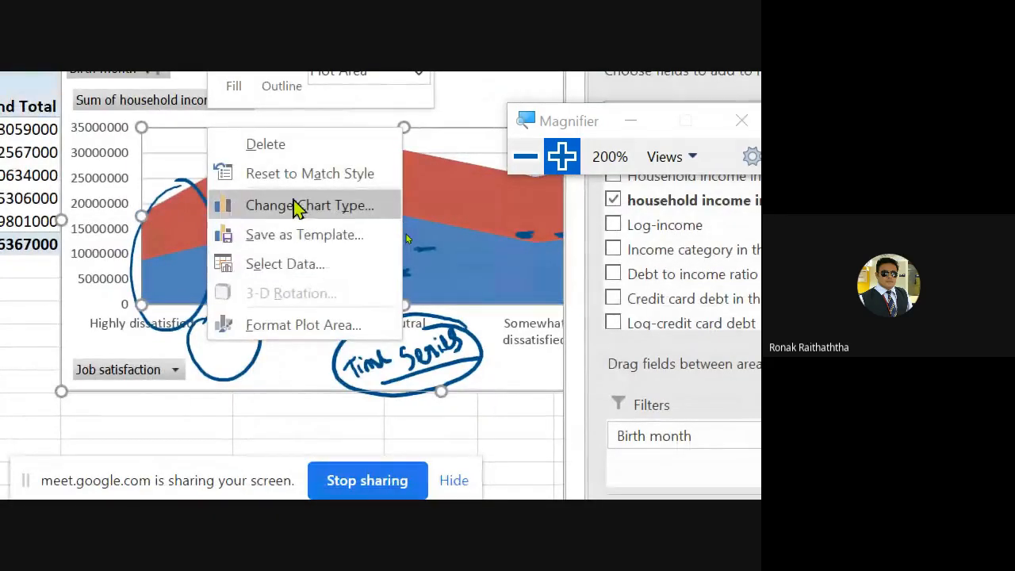
pyautogui.click(295, 205)
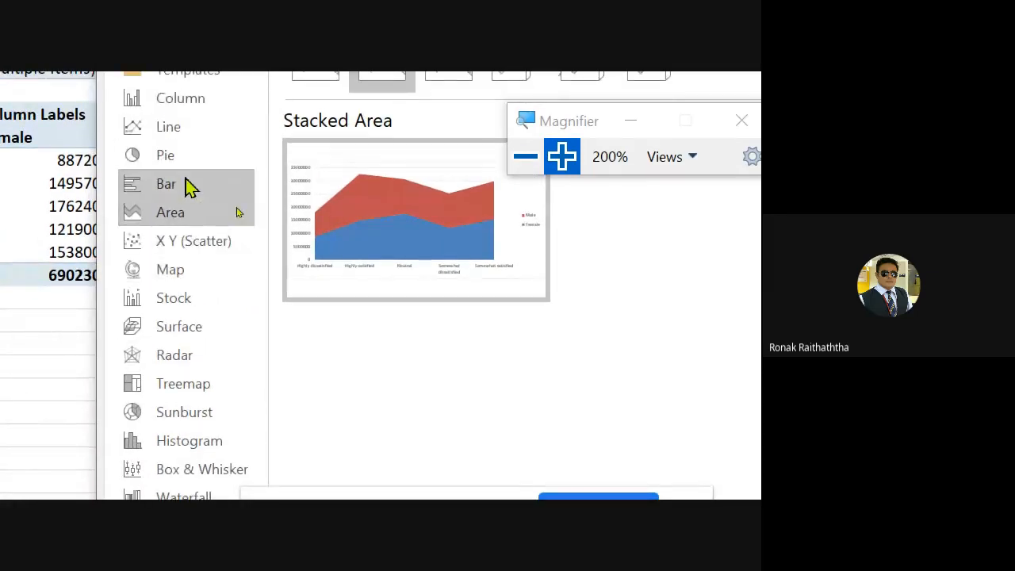
pyautogui.click(190, 185)
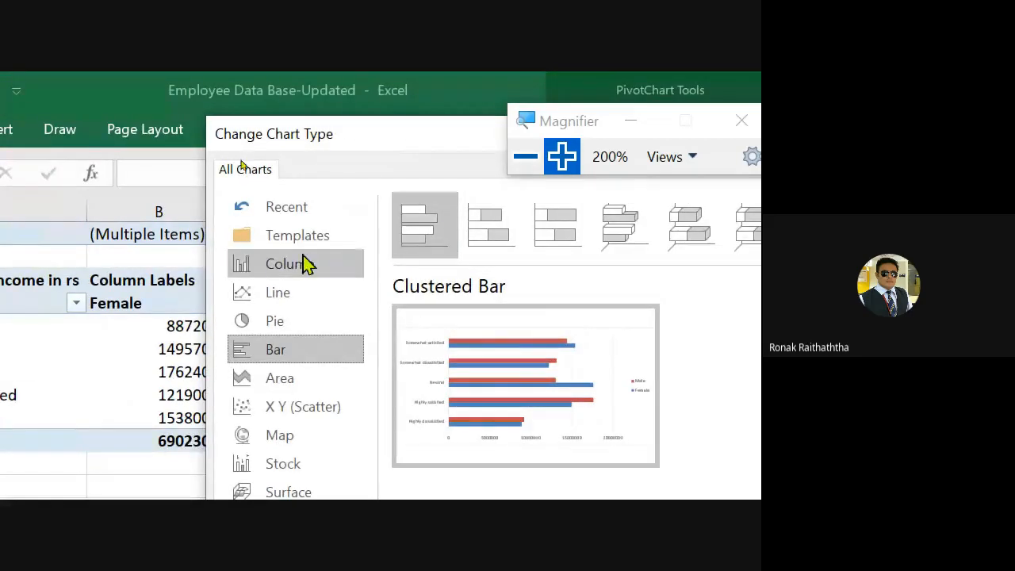
pyautogui.click(305, 269)
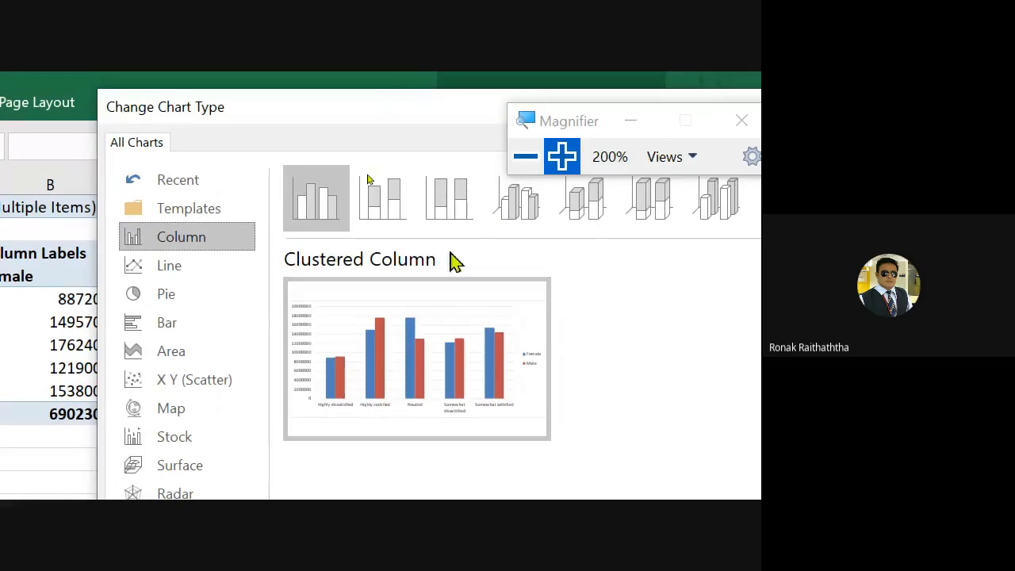
pyautogui.click(396, 201)
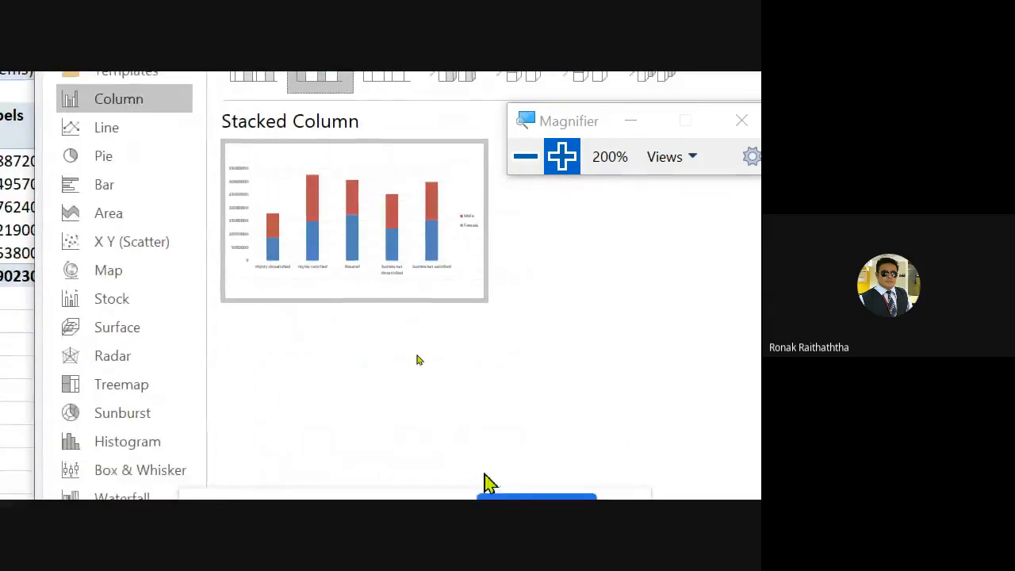
pyautogui.click(539, 479)
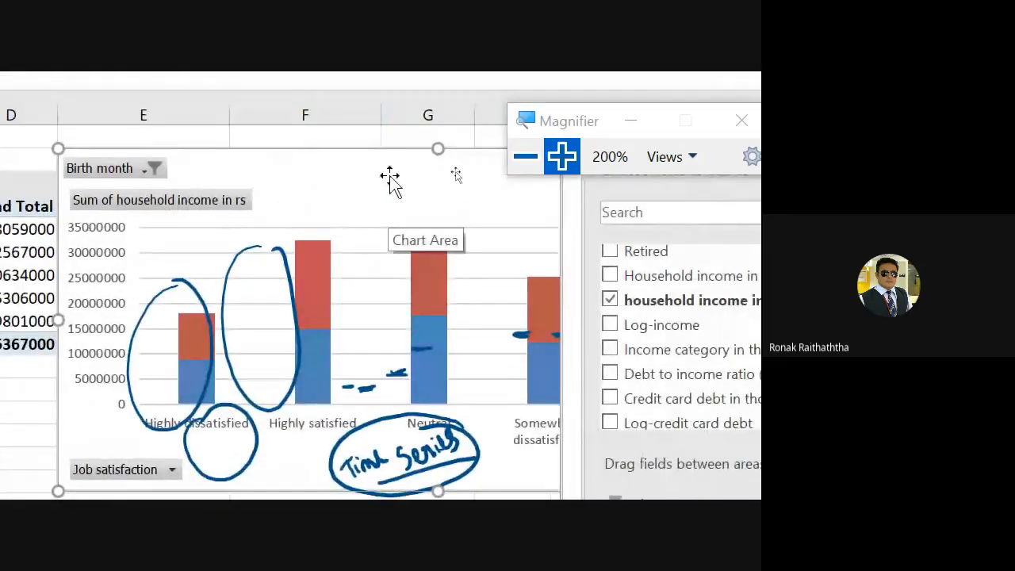
pyautogui.click(351, 169)
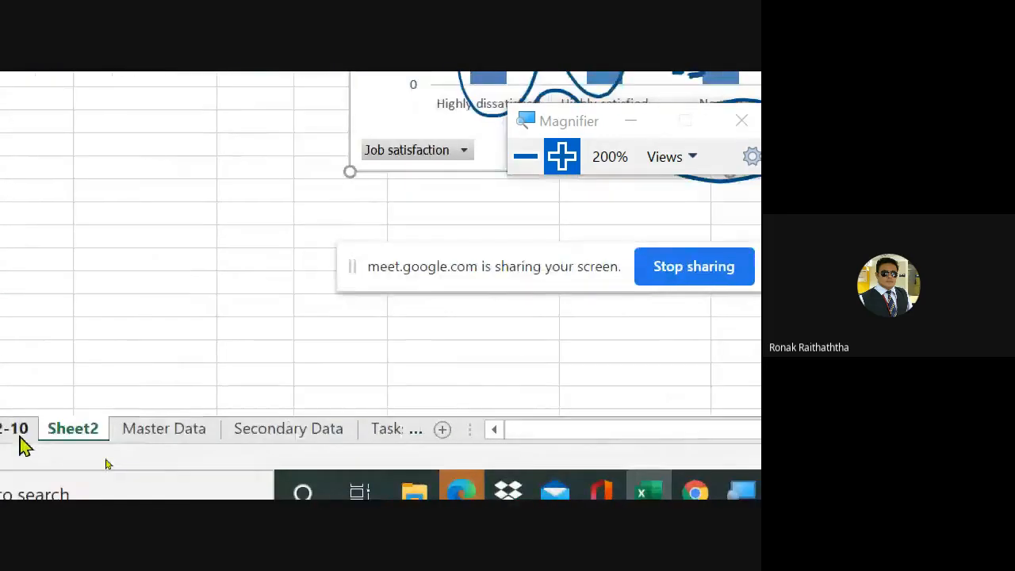
# Clear the PivotChart on Sheet2 by removing Birth month, Gender, Job satisfaction and the sum of household income in rs
pyautogui.rightClick(80, 433)
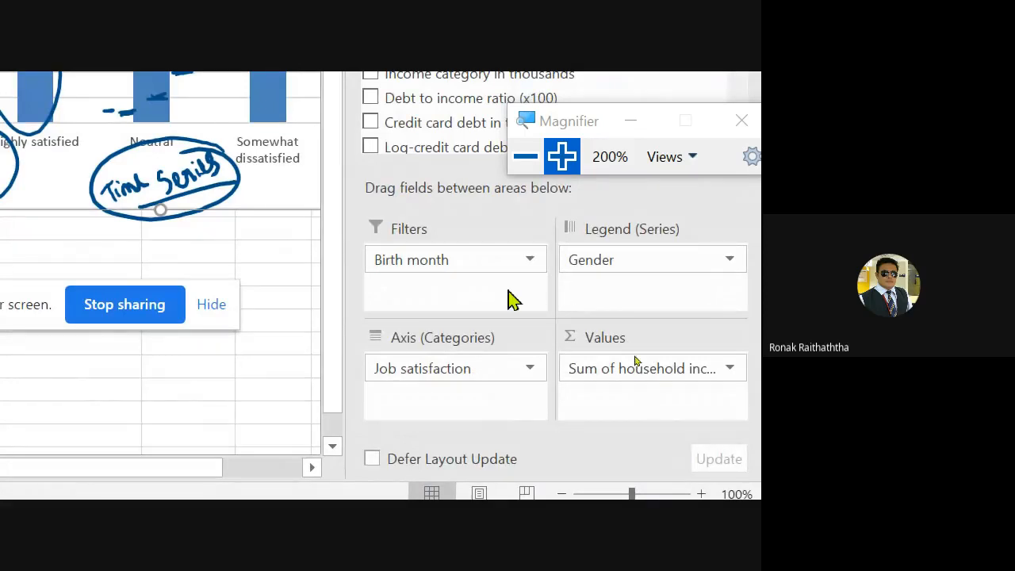
pyautogui.click(519, 259)
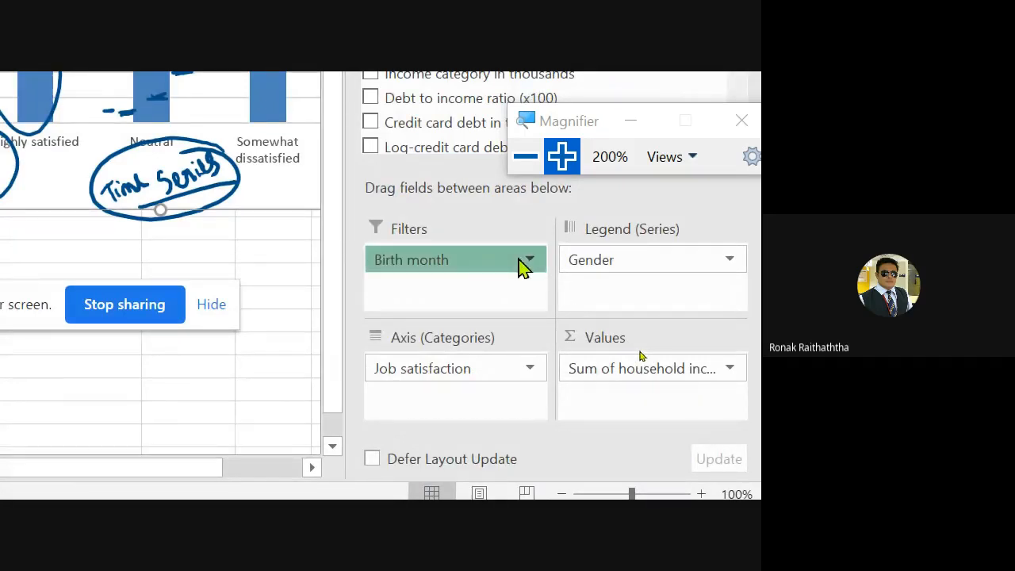
pyautogui.moveTo(524, 266); pyautogui.dragTo(66, 211)
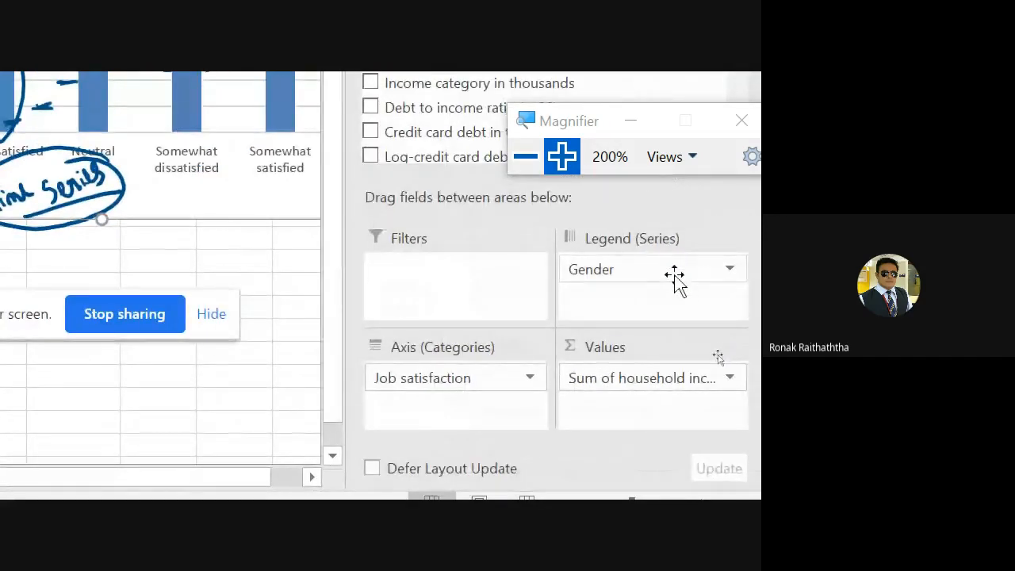
pyautogui.moveTo(684, 274); pyautogui.dragTo(75, 272)
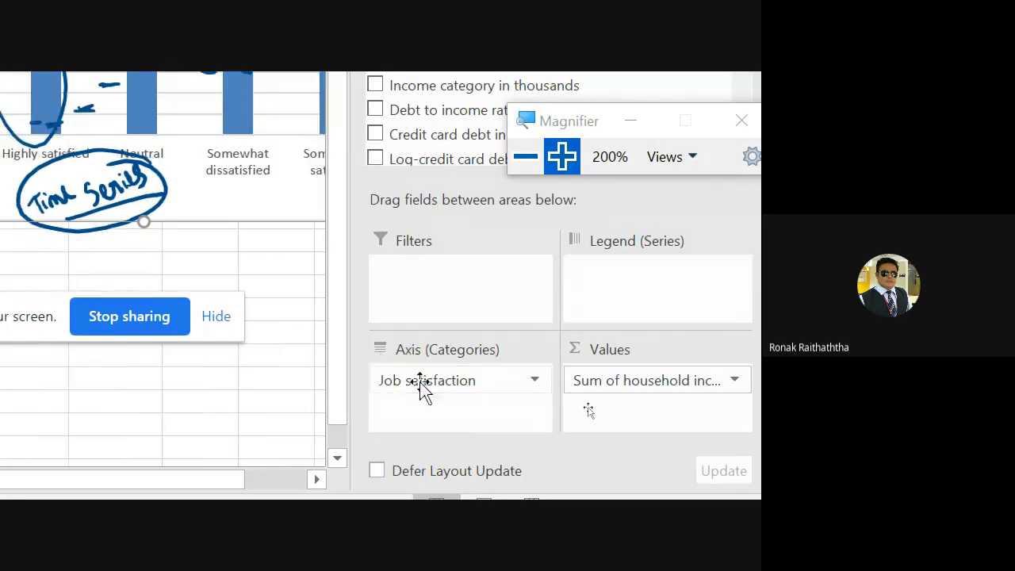
pyautogui.moveTo(442, 382); pyautogui.dragTo(149, 252)
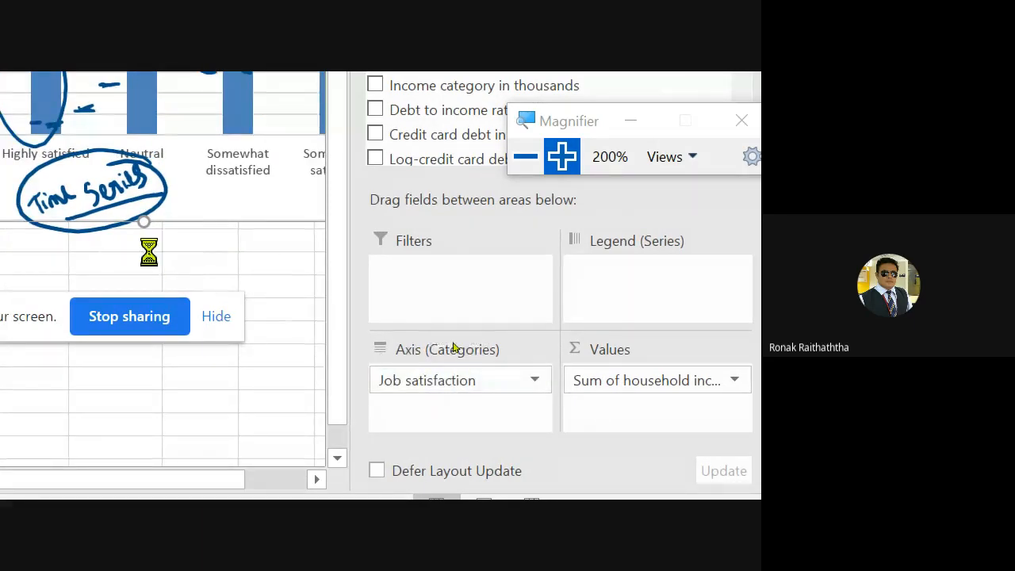
pyautogui.moveTo(664, 382); pyautogui.dragTo(199, 269)
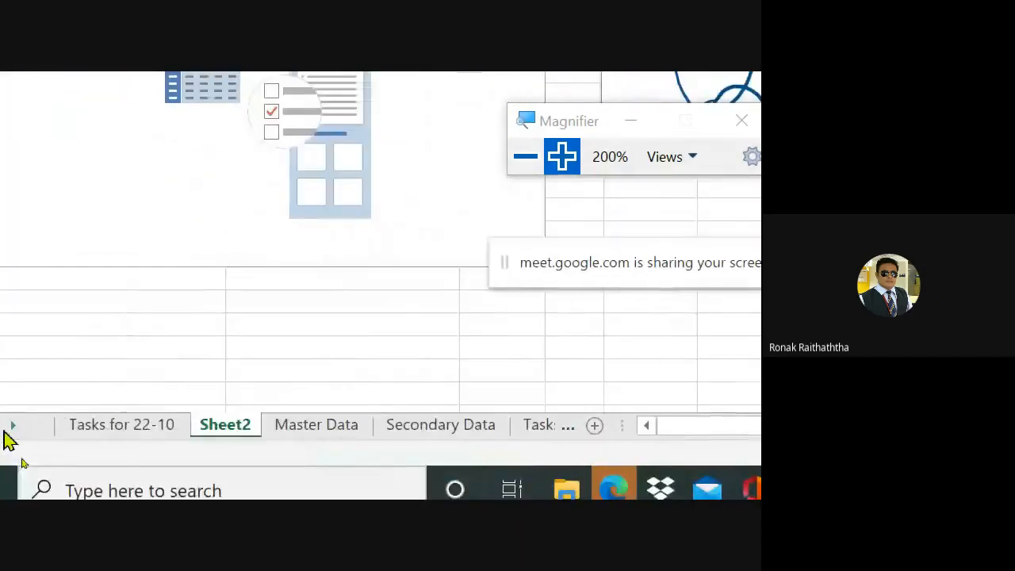
# Read the tasks on the Tasks for 22-10 sheet and return to Sheet2
pyautogui.click(111, 430)
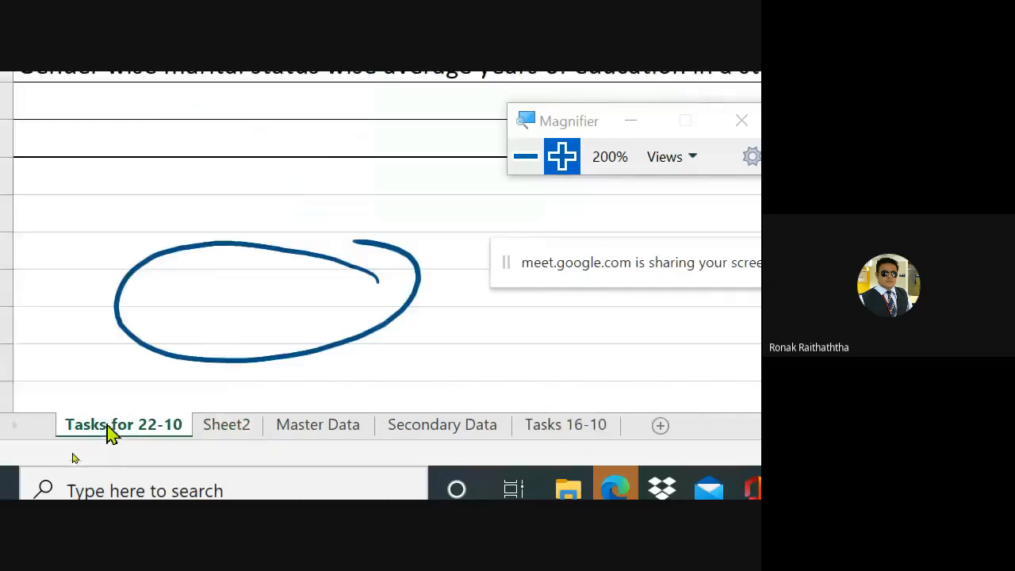
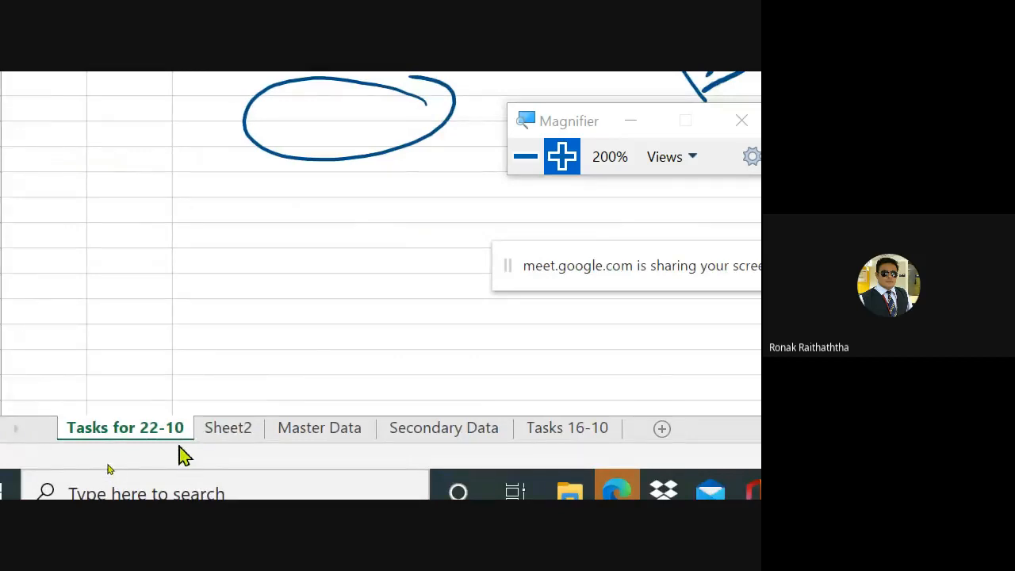
pyautogui.click(224, 434)
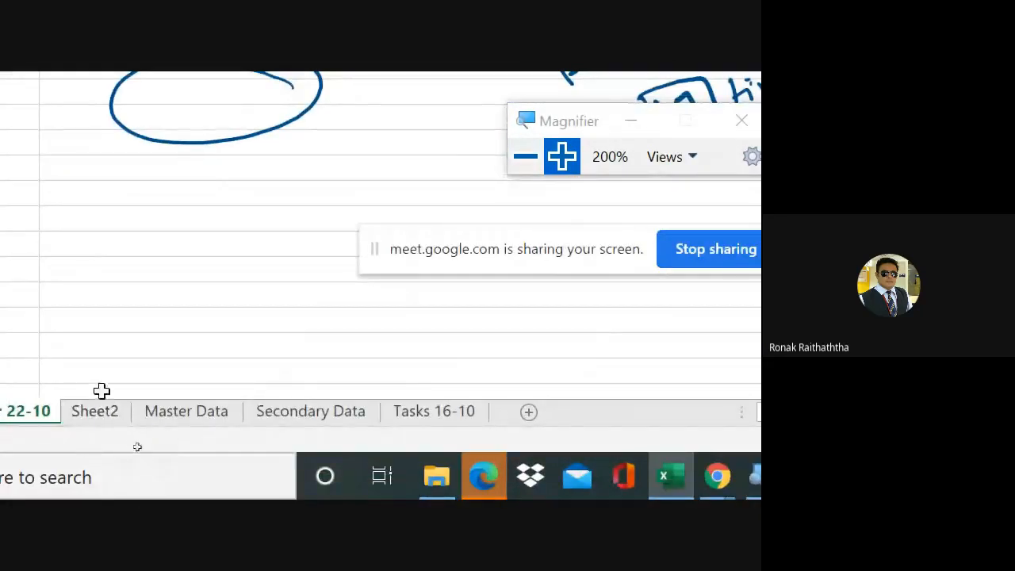
pyautogui.click(117, 415)
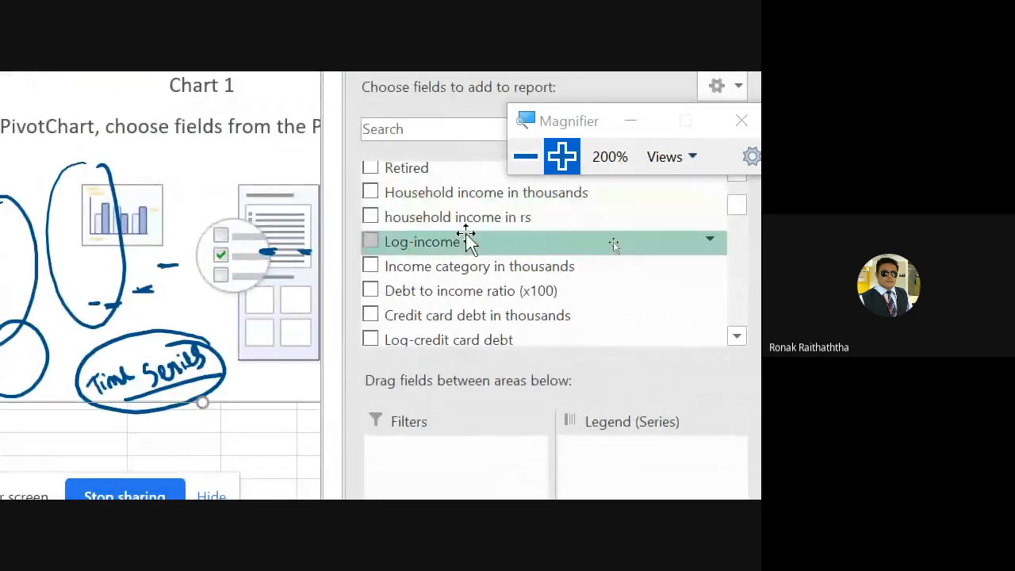
# Add Level of education to the PivotChart's axis categories
pyautogui.scroll(-3, 468, 242)
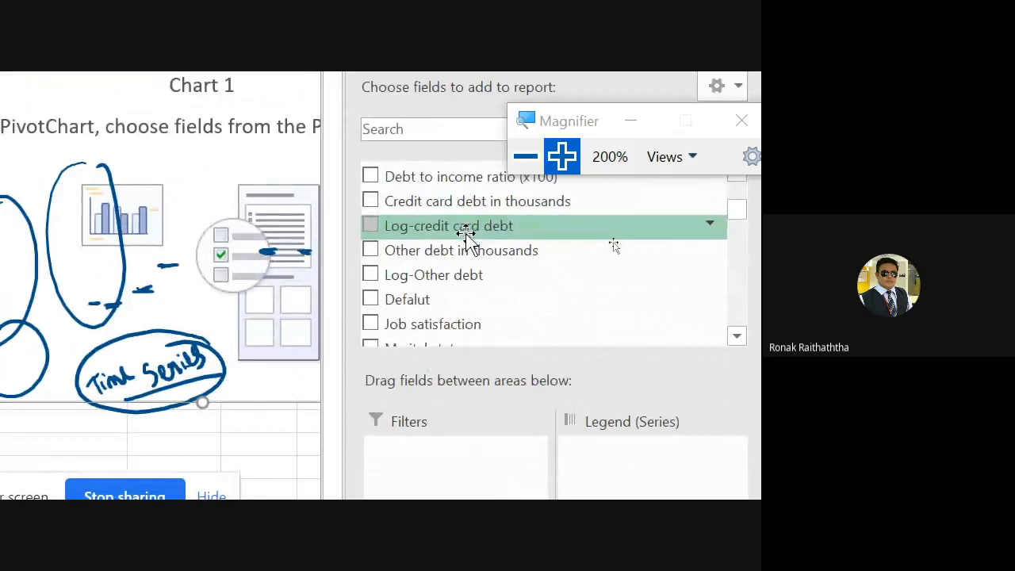
pyautogui.scroll(-3, 466, 237)
pyautogui.scroll(7, 467, 238)
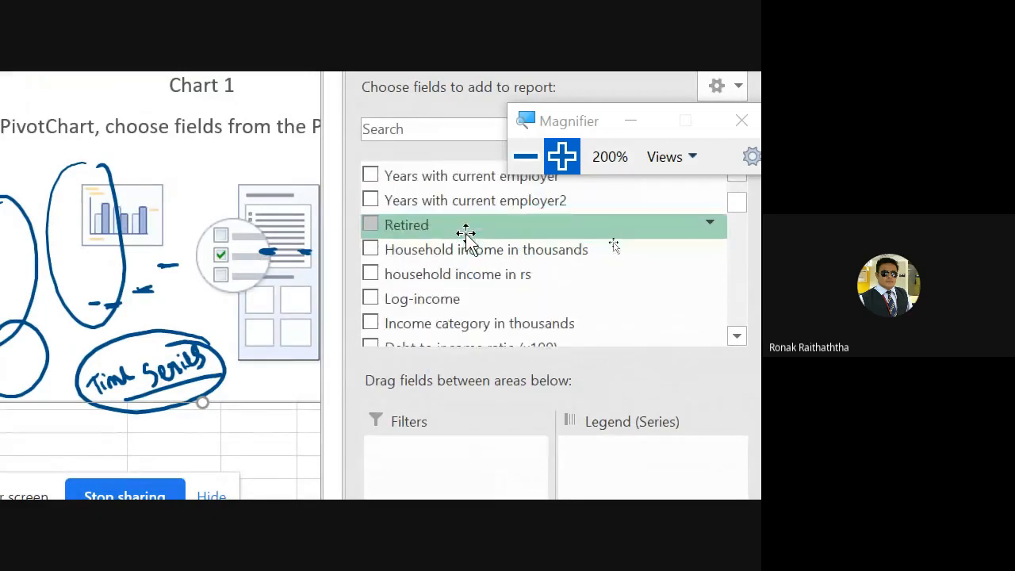
pyautogui.scroll(4, 466, 238)
pyautogui.moveTo(466, 217); pyautogui.dragTo(439, 384)
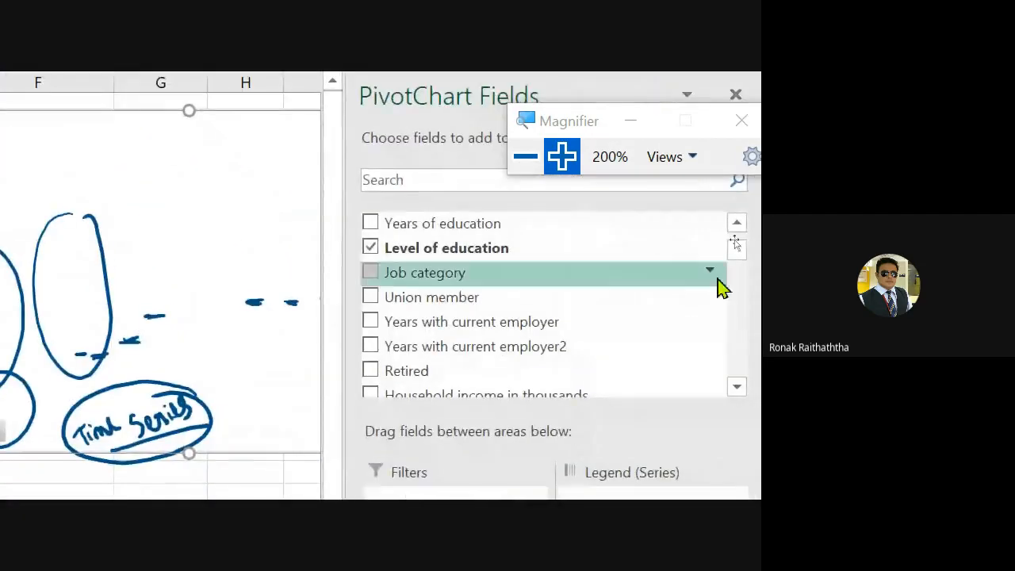
# Find the debt fields and add Debt to income ratio (x100) to the PivotChart's values
pyautogui.click(422, 183)
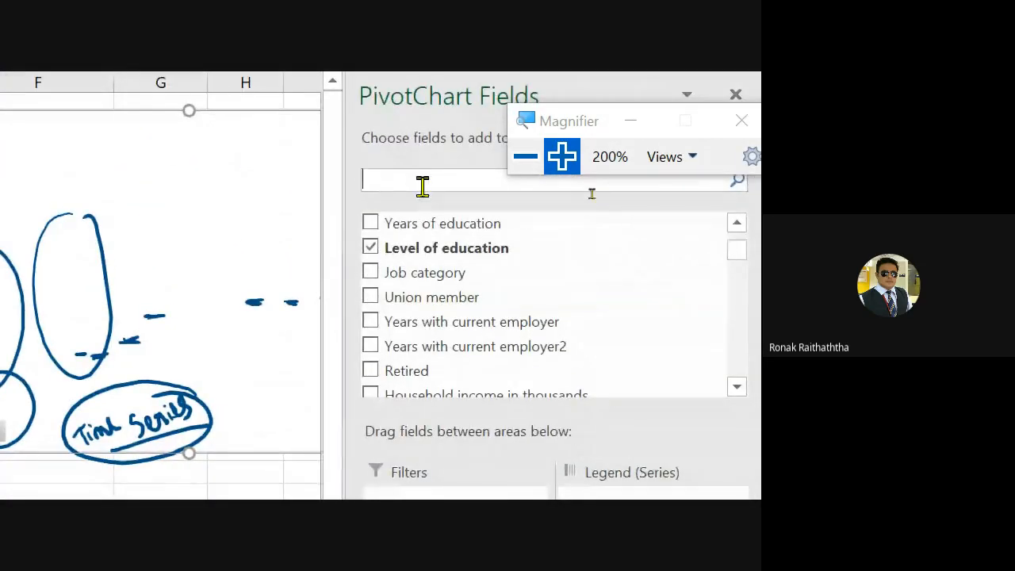
pyautogui.write('debt')
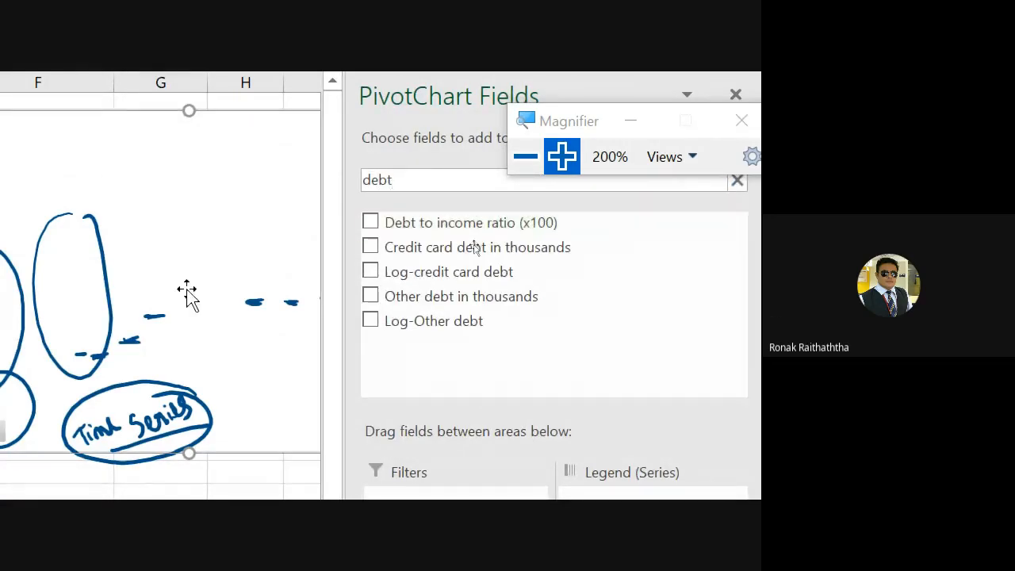
pyautogui.moveTo(409, 223); pyautogui.dragTo(680, 465)
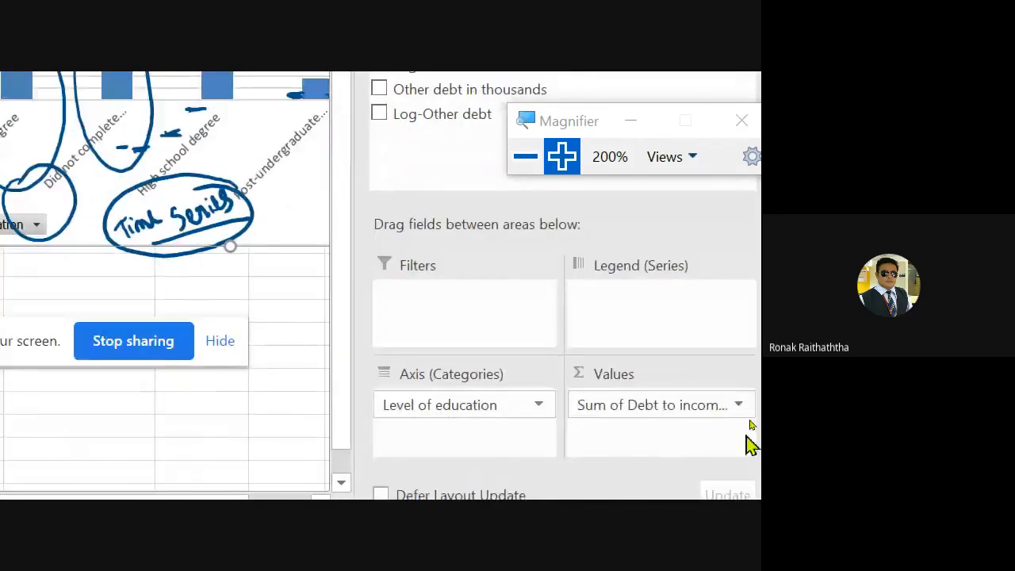
# Summarize the Debt to income ratio (x100) value field by Average
pyautogui.click(740, 406)
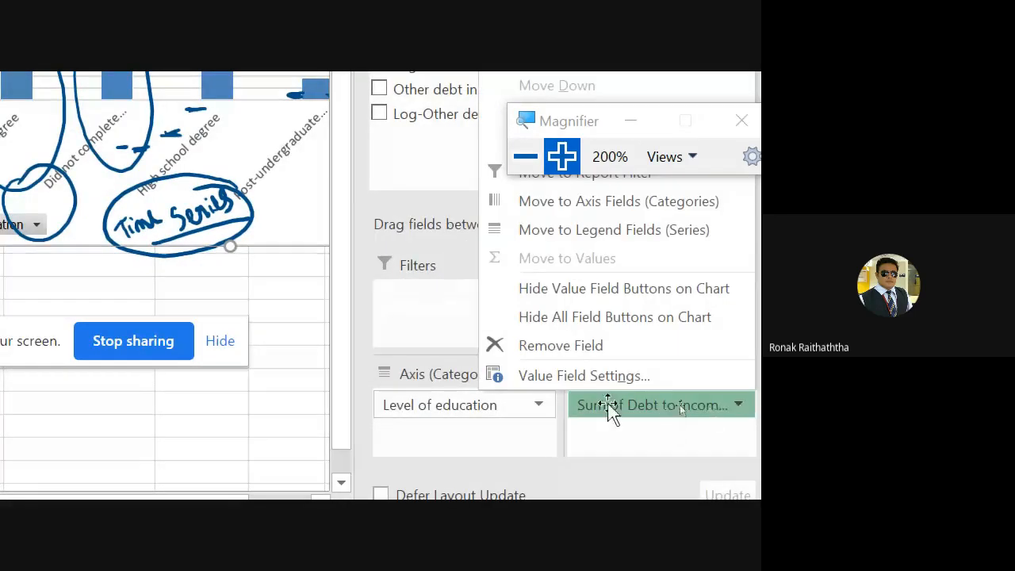
pyautogui.click(584, 380)
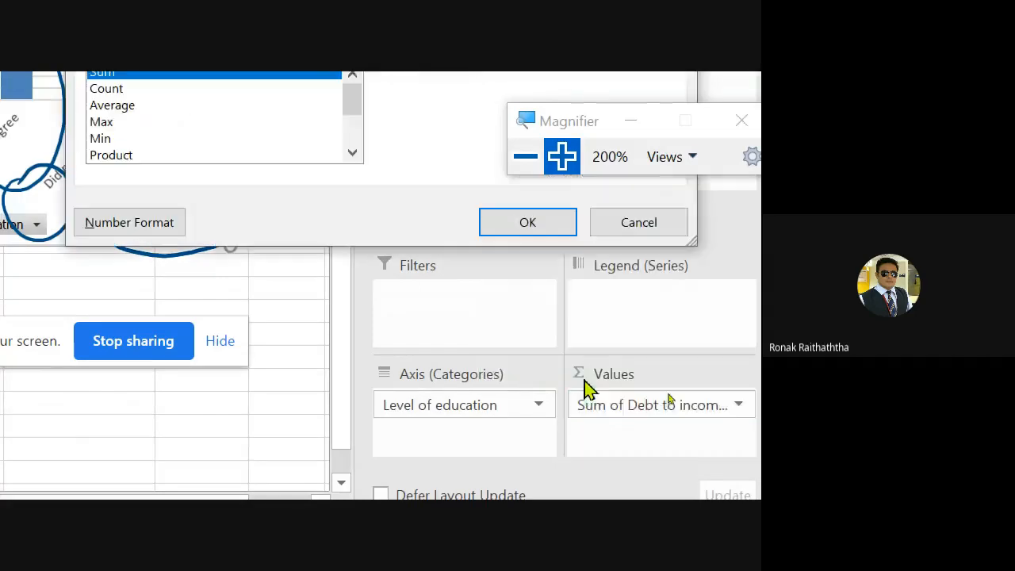
pyautogui.click(140, 165)
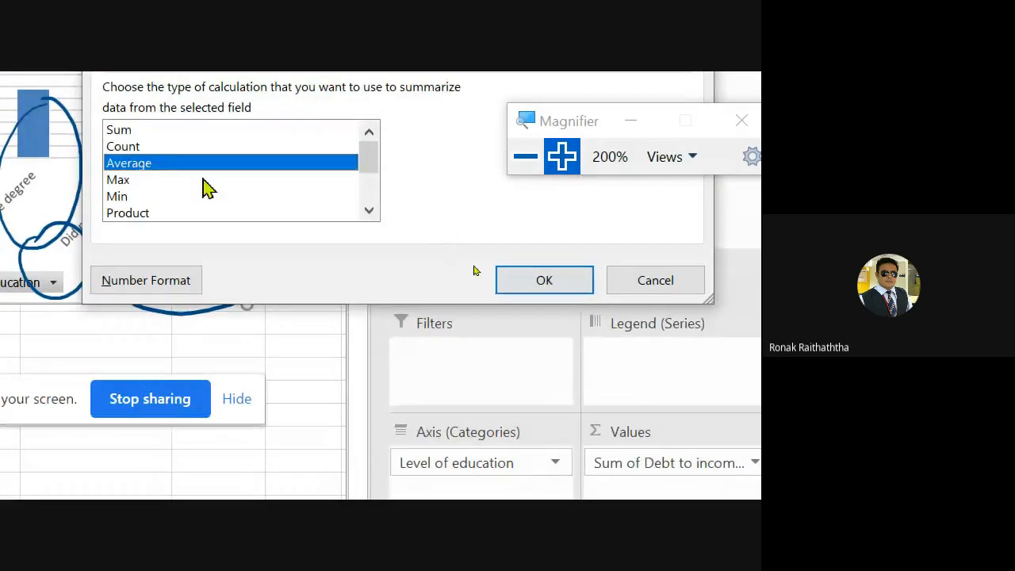
pyautogui.click(587, 284)
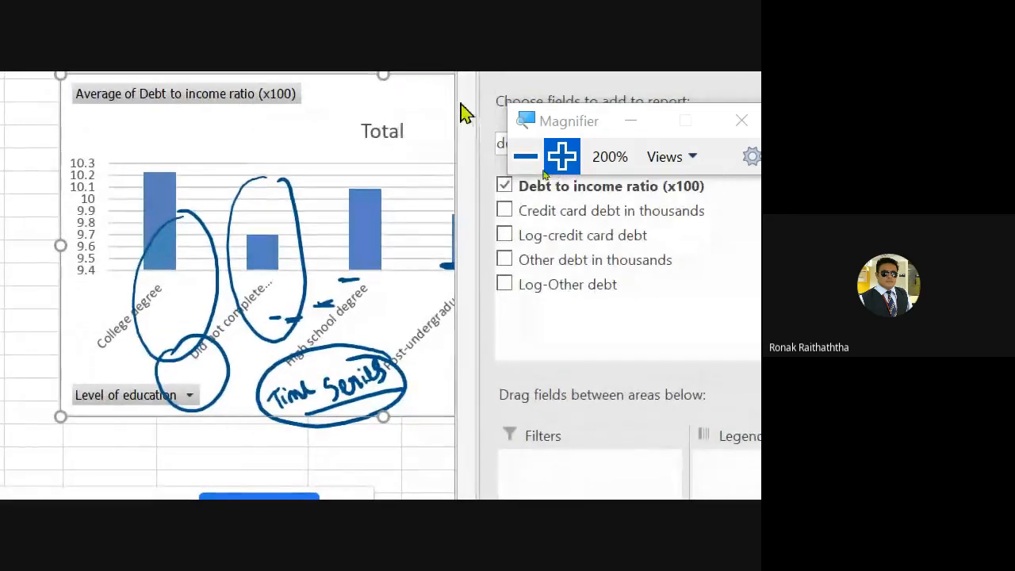
# Move the PivotChart on Sheet2 clear of the handwritten ink, over columns A to E
pyautogui.moveTo(453, 103); pyautogui.dragTo(333, 129)
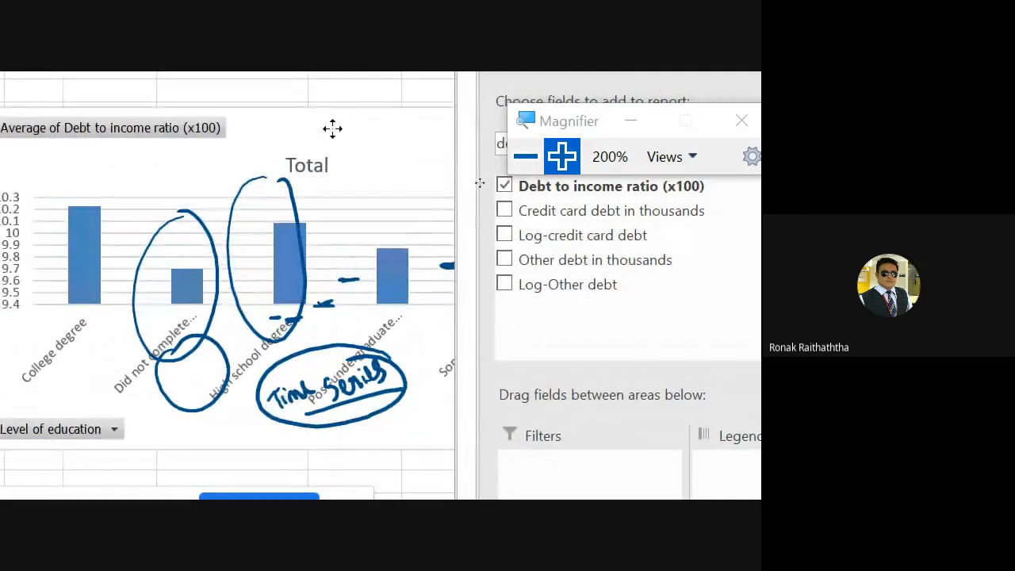
pyautogui.click(541, 161)
pyautogui.moveTo(448, 201); pyautogui.dragTo(263, 205)
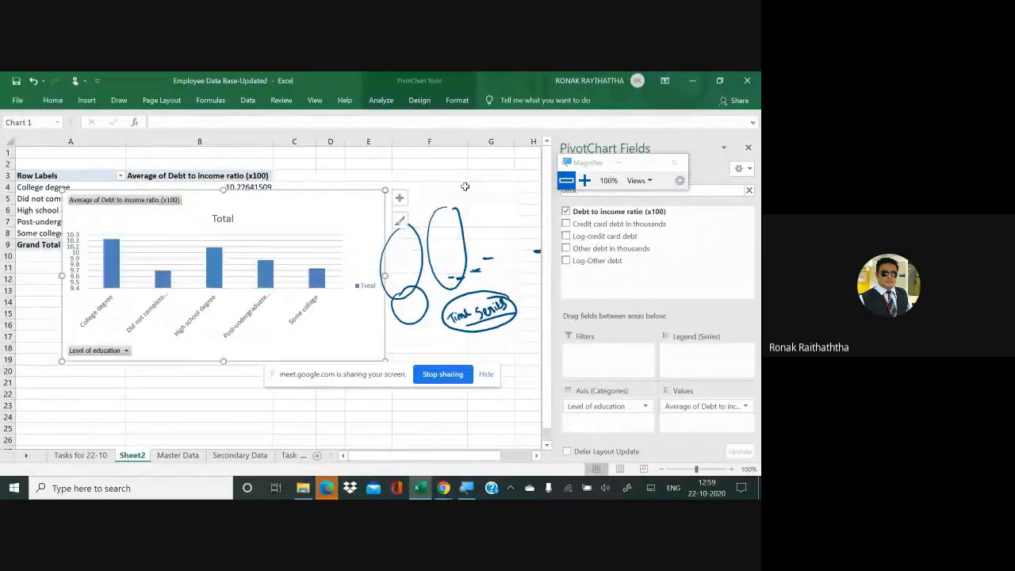
# Circle the College degree column in ink and draw a horizontal line across its top
pyautogui.click(585, 181)
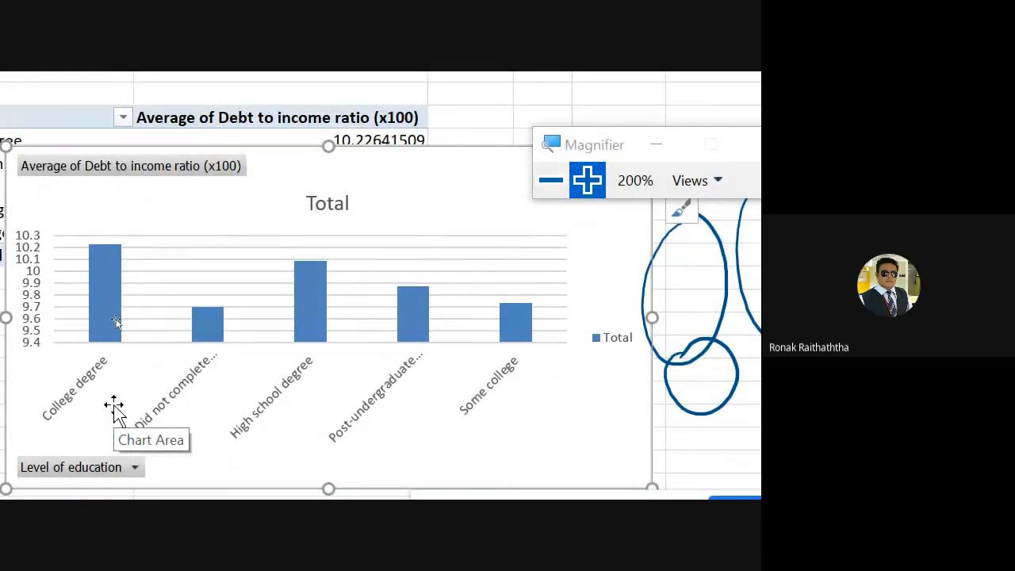
pyautogui.moveTo(100, 225)
pyautogui.mouseDown()
pyautogui.moveTo(54, 300)
pyautogui.moveTo(146, 257)
pyautogui.moveTo(82, 212)
pyautogui.mouseUp()
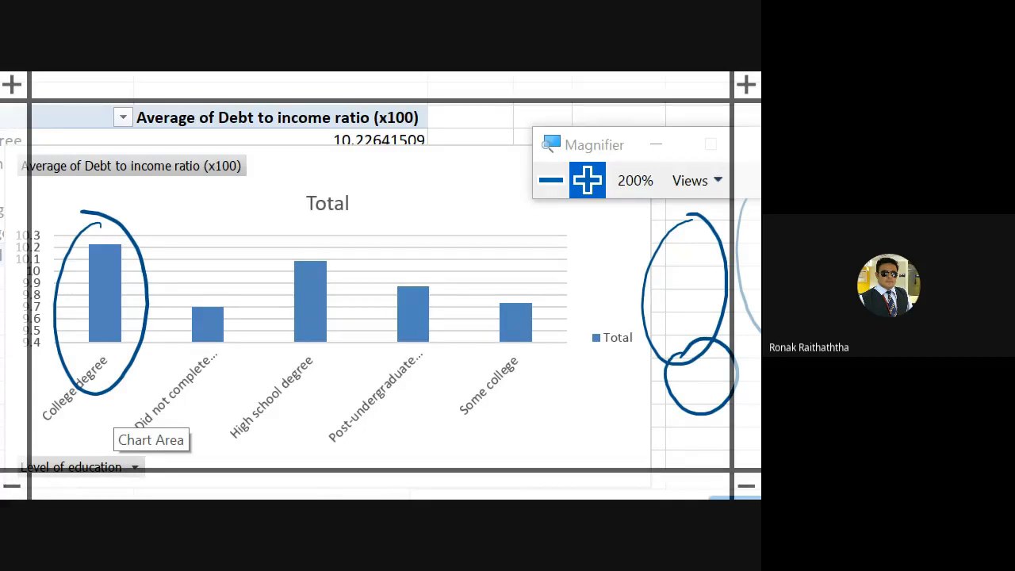
pyautogui.moveTo(67, 240)
pyautogui.mouseDown()
pyautogui.moveTo(168, 242)
pyautogui.moveTo(52, 242)
pyautogui.moveTo(167, 241)
pyautogui.mouseUp()
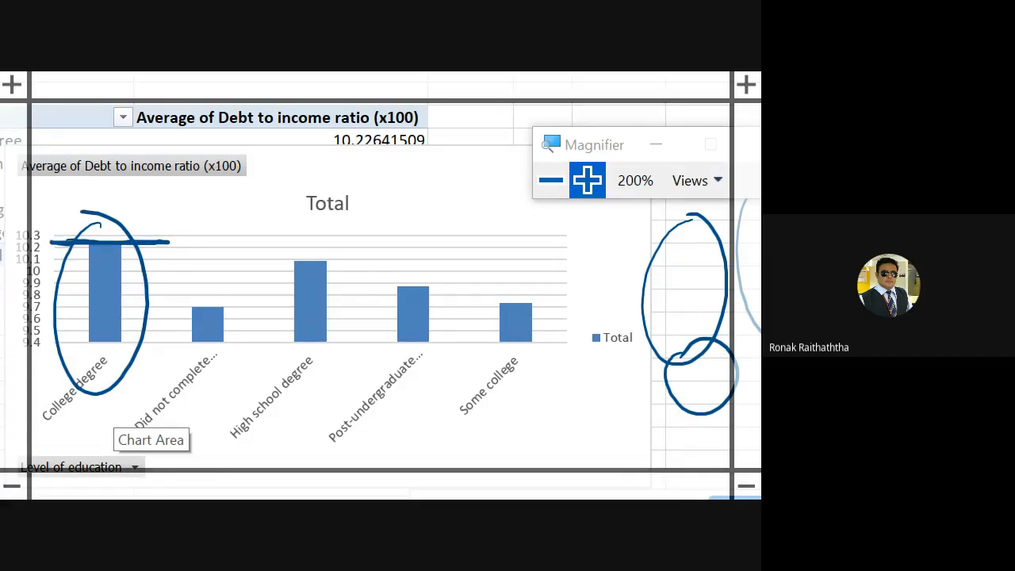
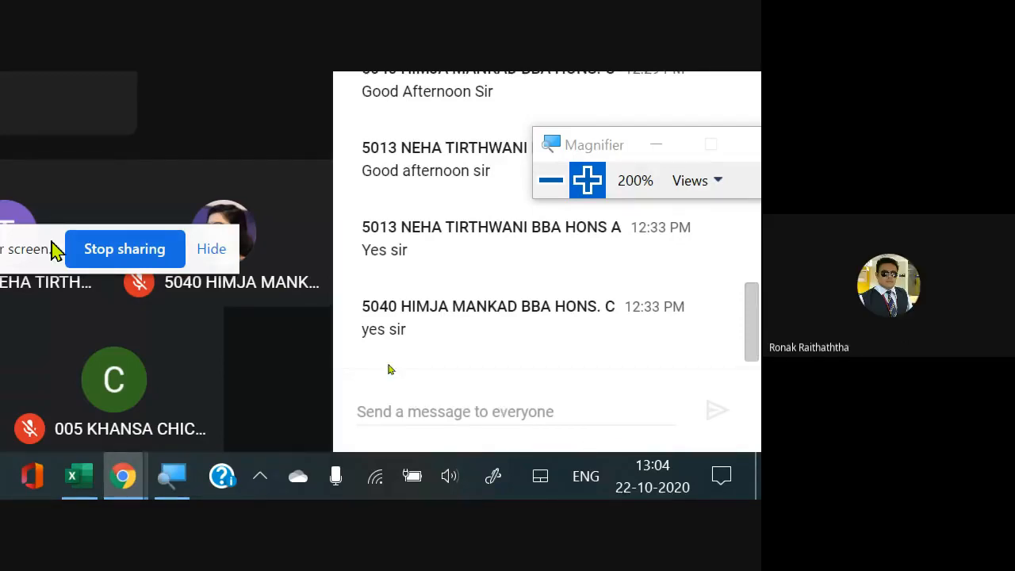
# Return to the Tasks for 22-10 sheet in Excel and delete the ink debt/income notes, the boxed 5-6 and the circle around "an area"
pyautogui.hotkey('alt', 'Tab')
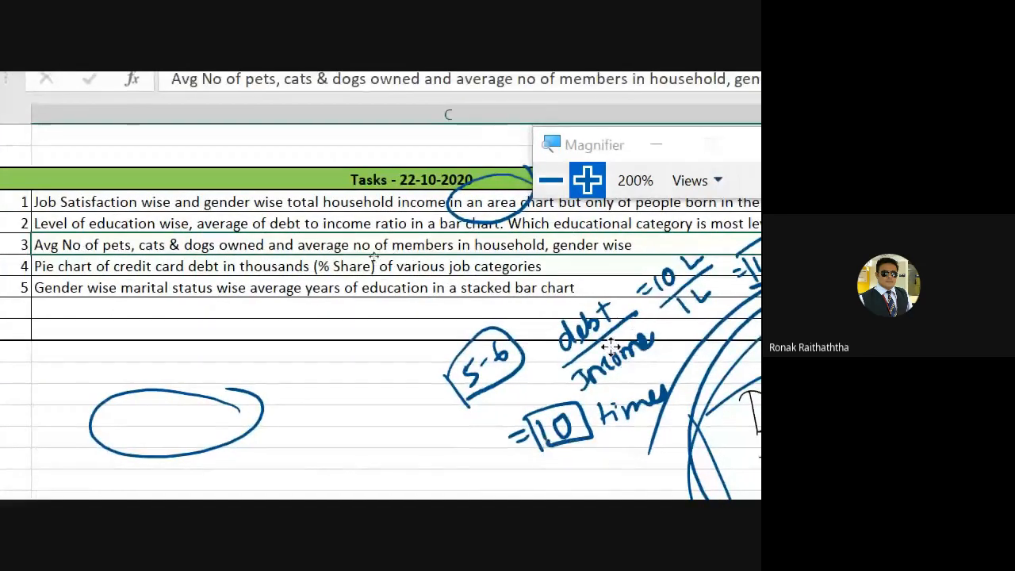
pyautogui.click(617, 357)
pyautogui.press('Delete')
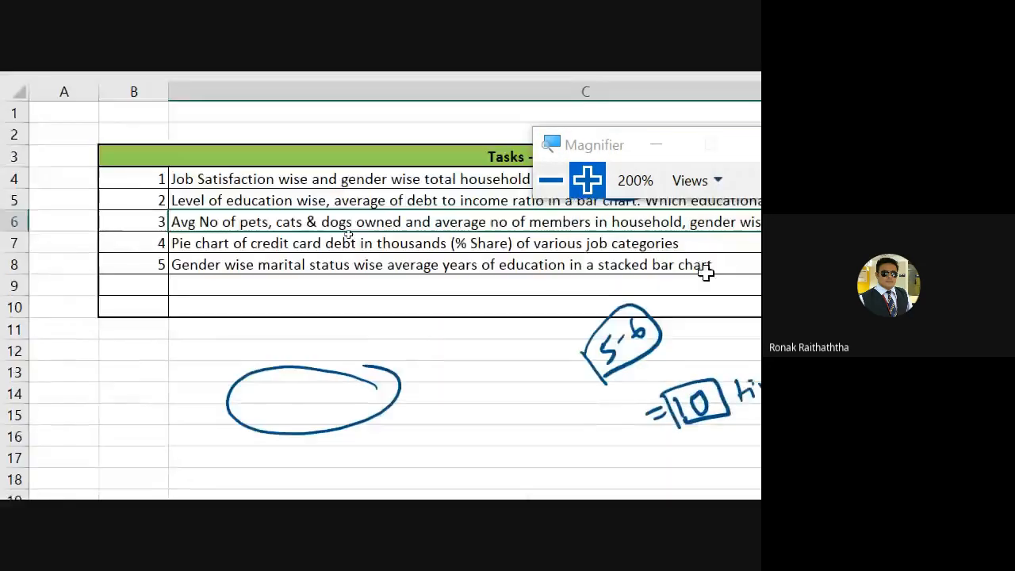
pyautogui.click(682, 360)
pyautogui.press('Delete')
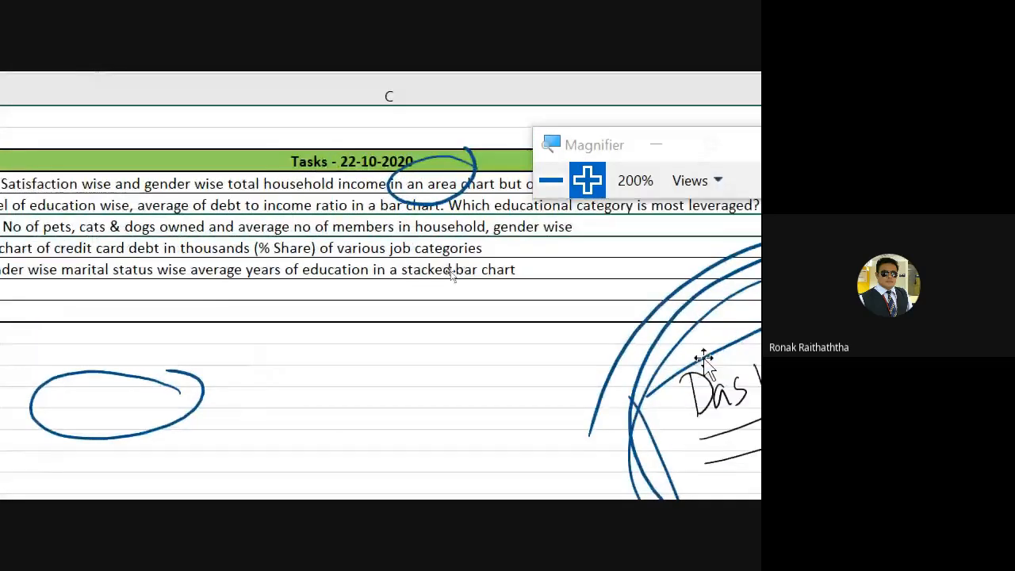
pyautogui.click(461, 151)
pyautogui.press('Delete')
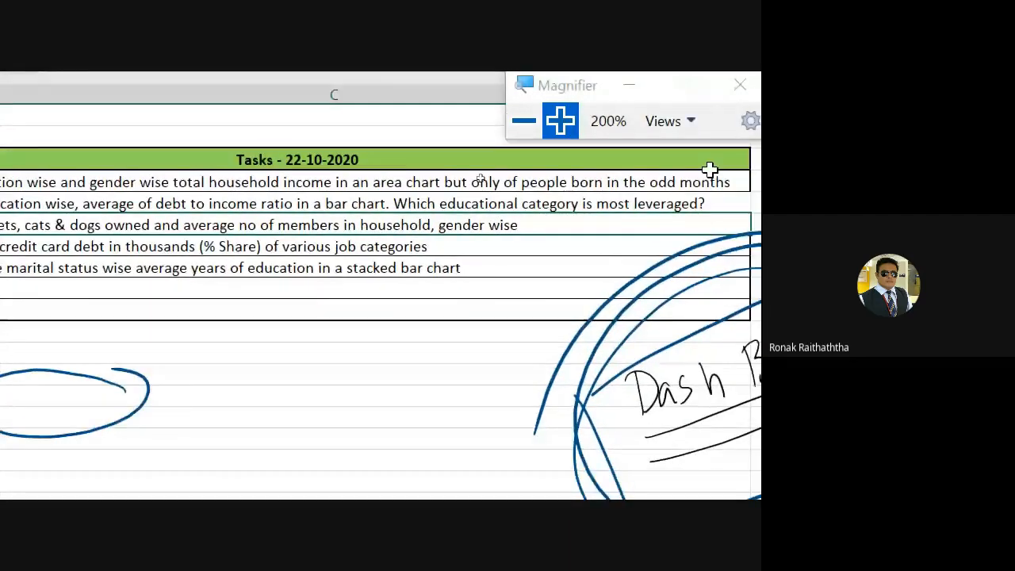
# Switch to the Google Meet window and read the recent chat messages
pyautogui.press('super+minus')
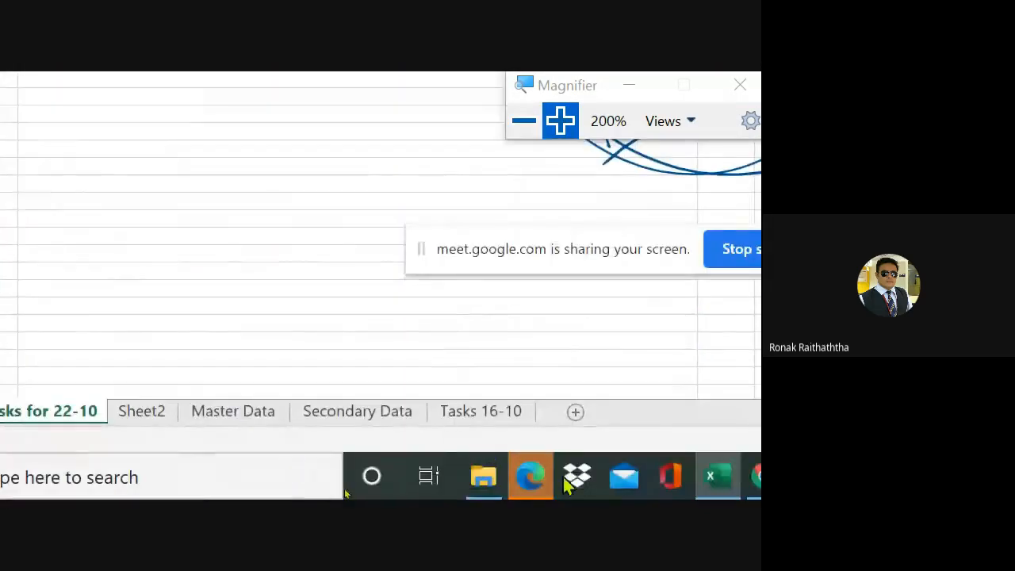
pyautogui.moveTo(613, 476)
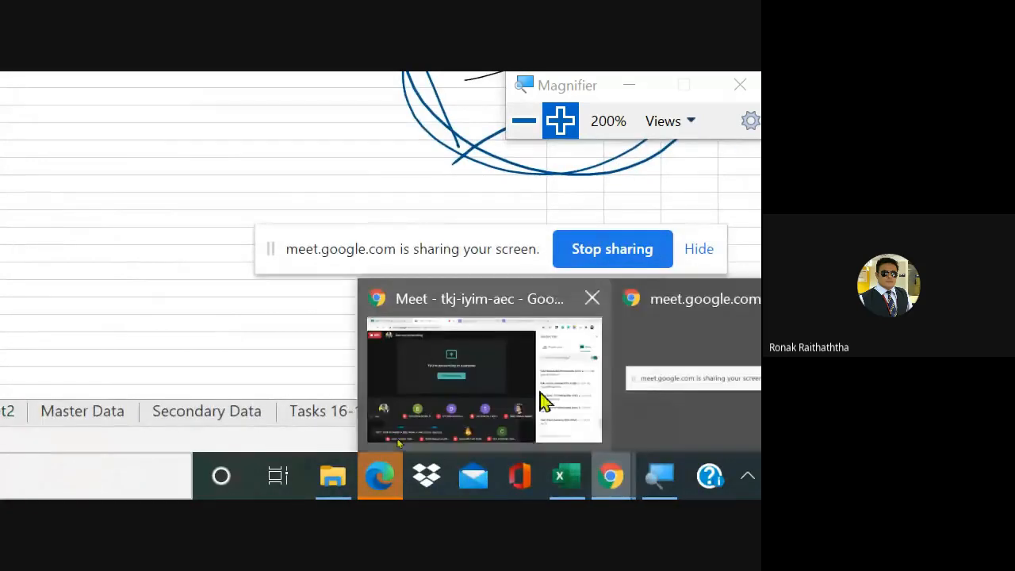
pyautogui.click(544, 401)
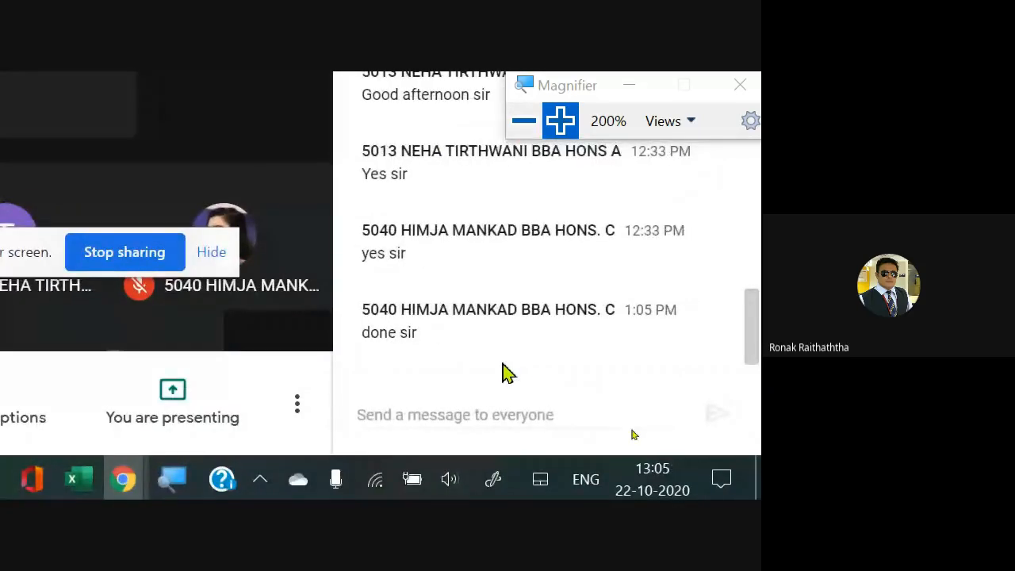
pyautogui.scroll(2, 505, 369)
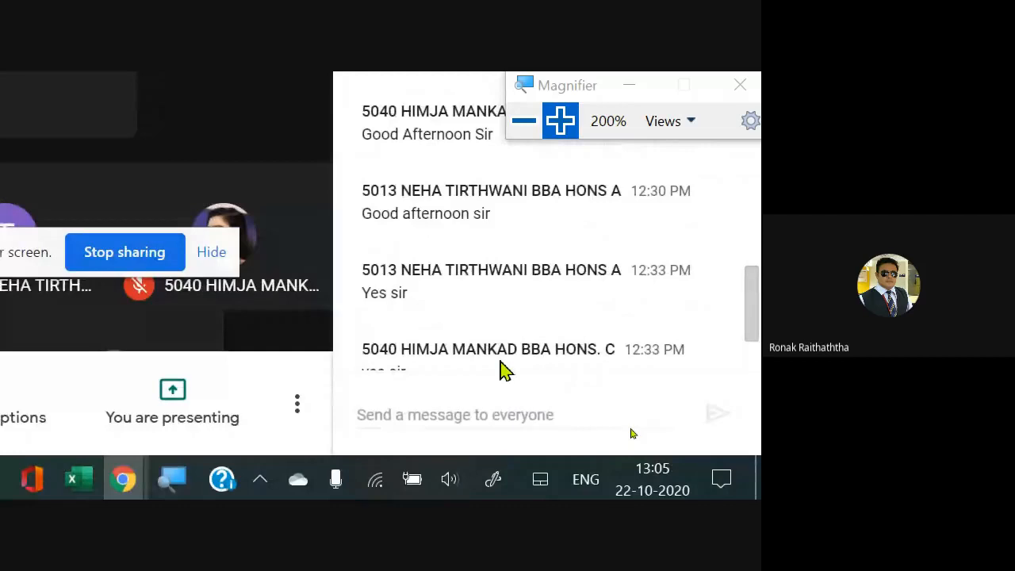
pyautogui.scroll(-2, 505, 370)
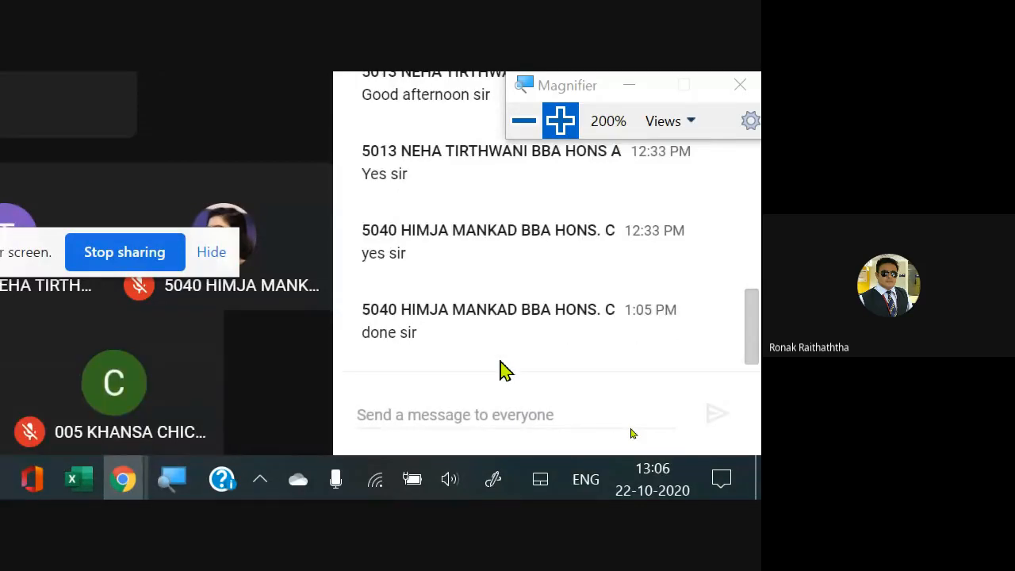
pyautogui.scroll(2, 503, 370)
pyautogui.scroll(-2, 503, 369)
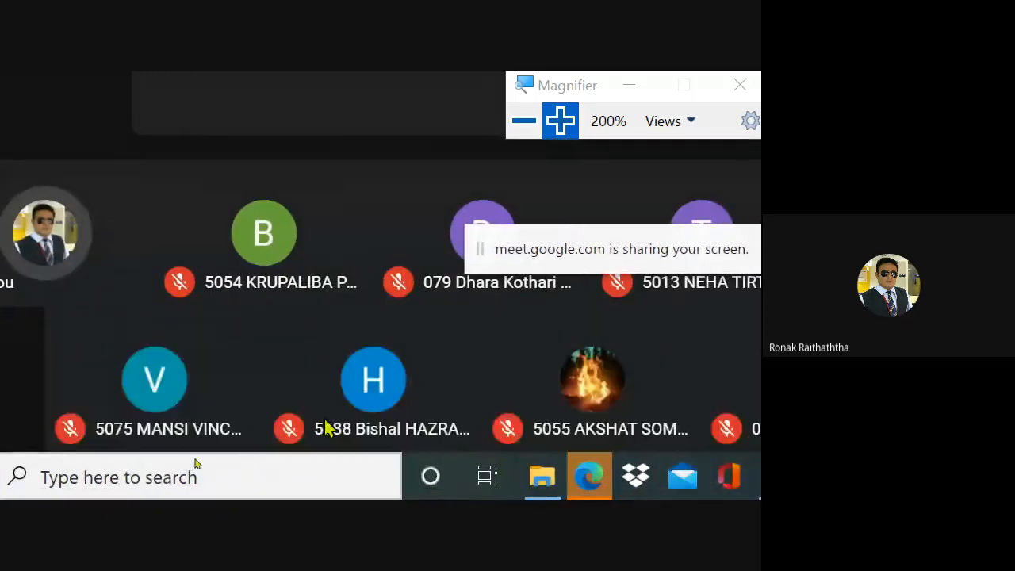
# Return the magnification to 100% and stop presenting the screen in the meeting
pyautogui.click(524, 121)
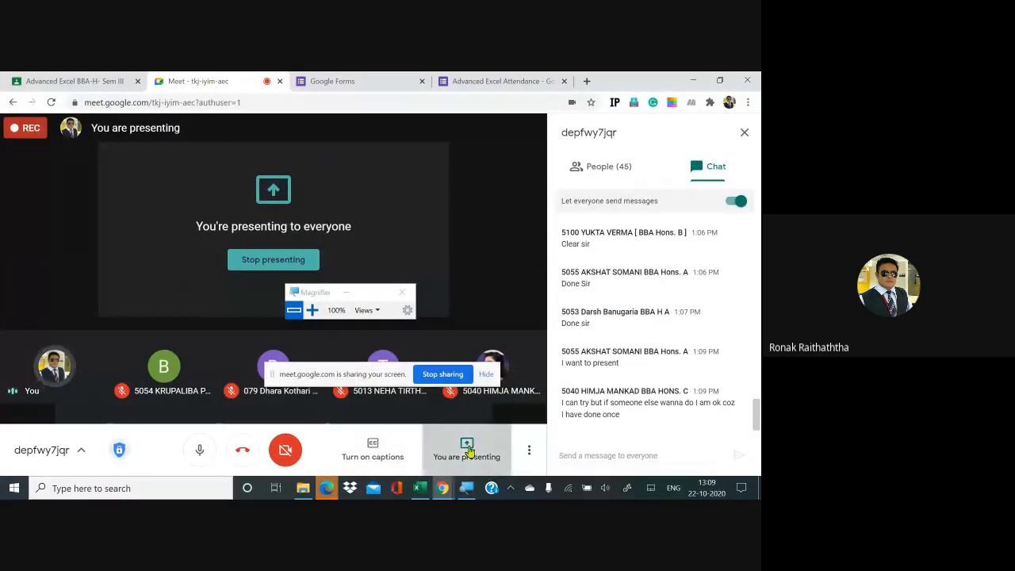
pyautogui.click(468, 450)
pyautogui.click(468, 402)
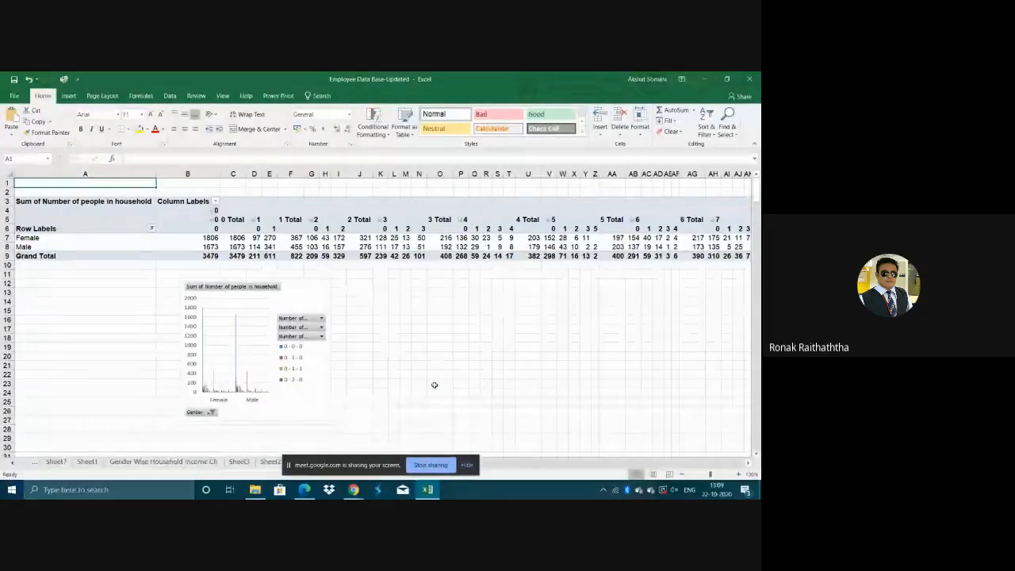
# Examine the tall Male column in the PivotChart of people in household, and end the screen share
pyautogui.click(265, 376)
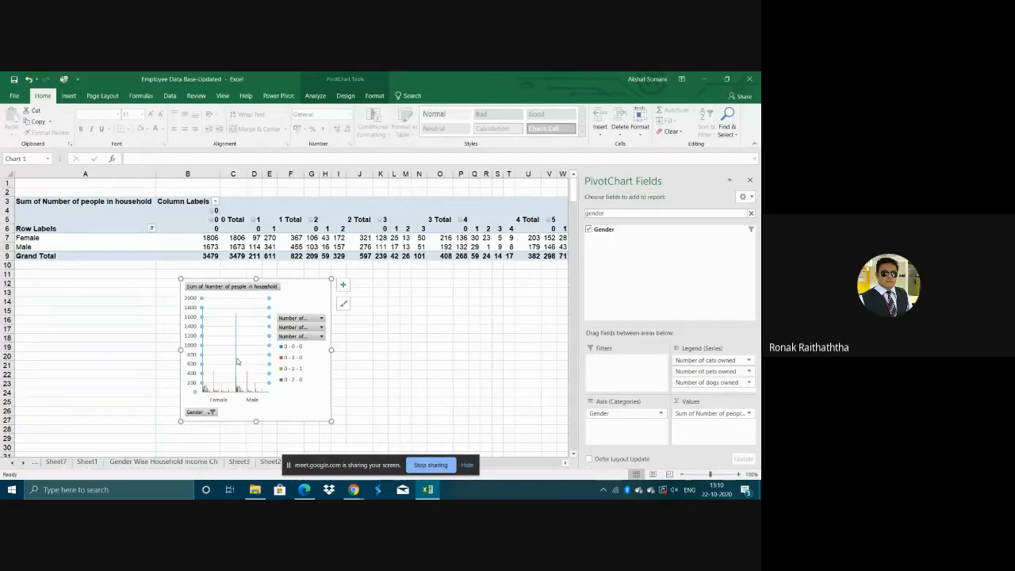
pyautogui.moveTo(237, 361)
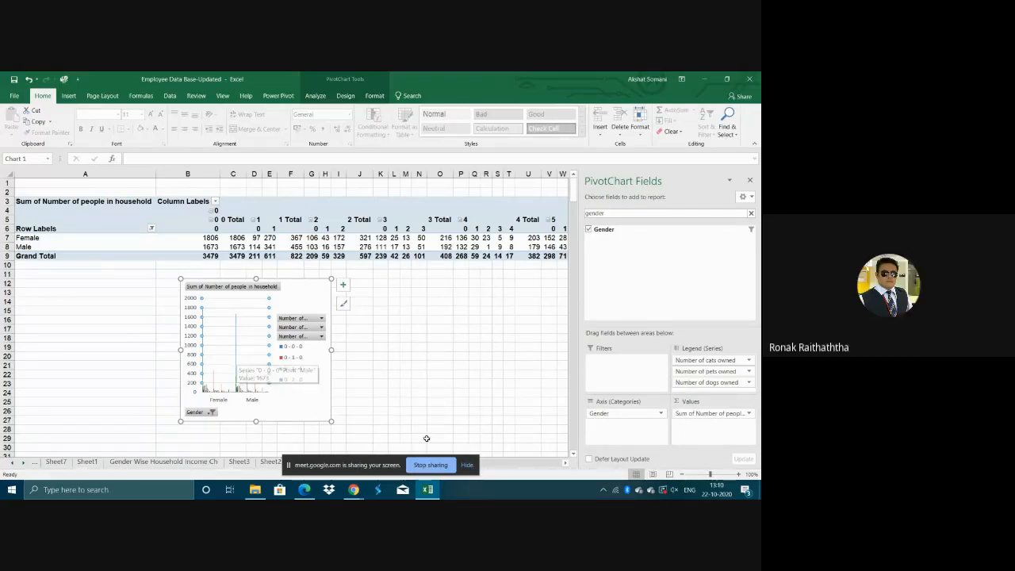
pyautogui.click(433, 465)
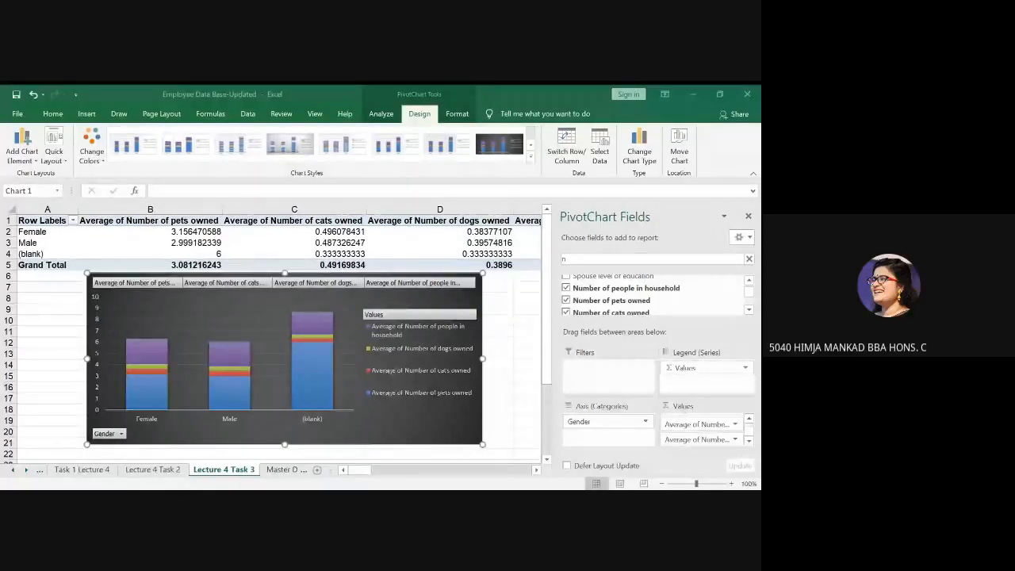
# Change the Lecture 4 Task 3 PivotChart's type to Clustered Column and minimize the workbook window
pyautogui.click(322, 291)
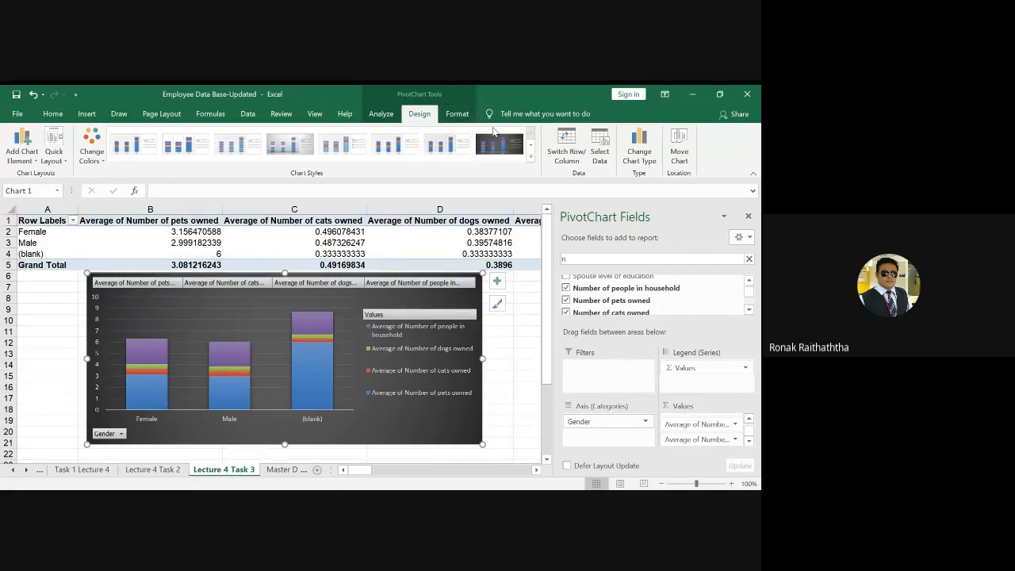
pyautogui.click(640, 151)
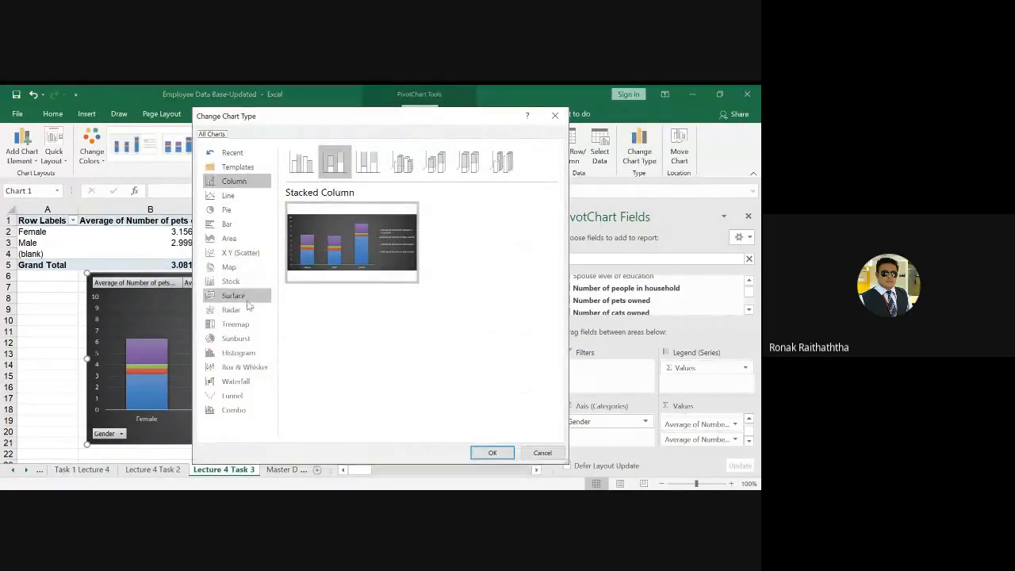
pyautogui.click(308, 173)
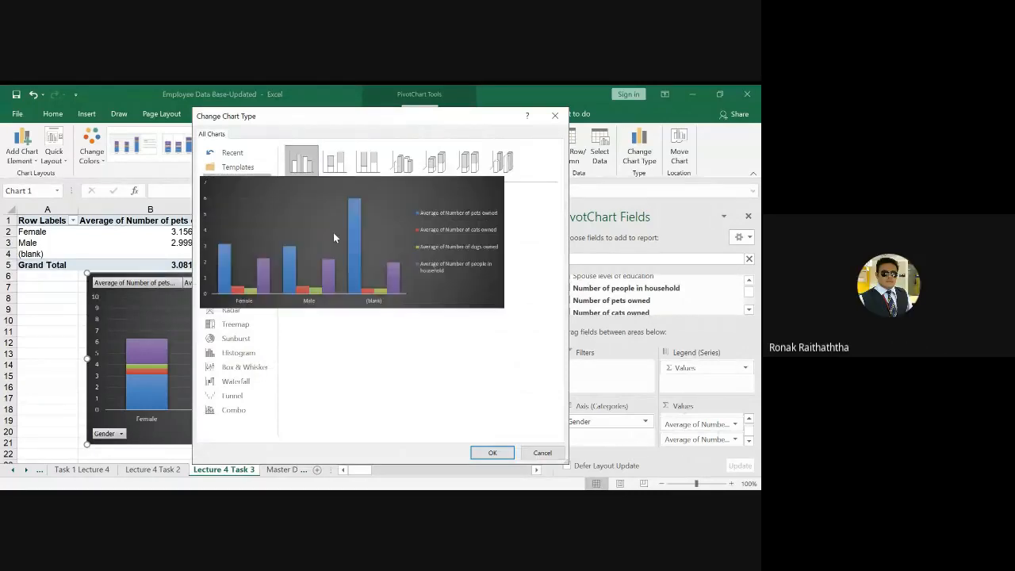
pyautogui.click(492, 453)
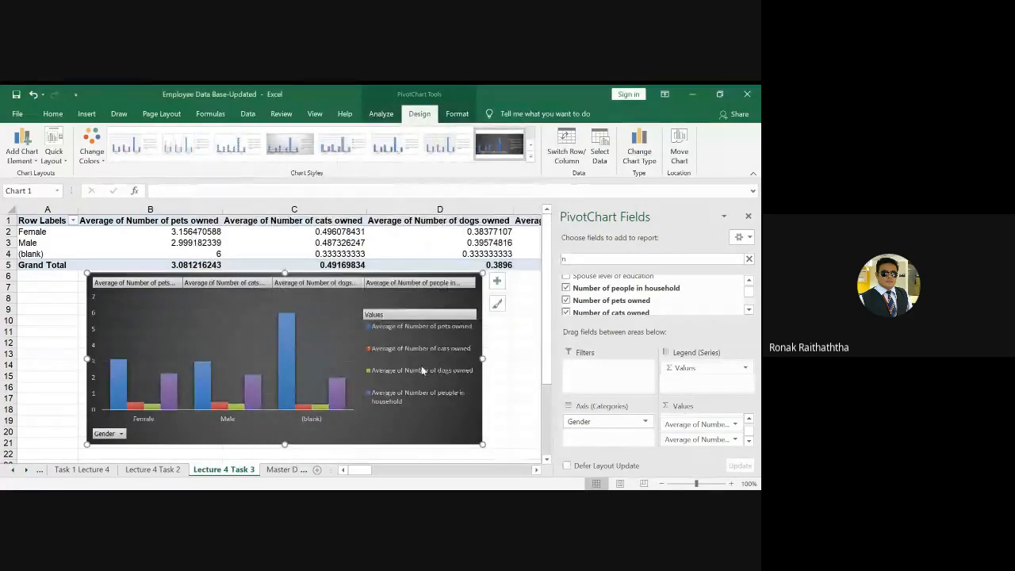
pyautogui.click(693, 97)
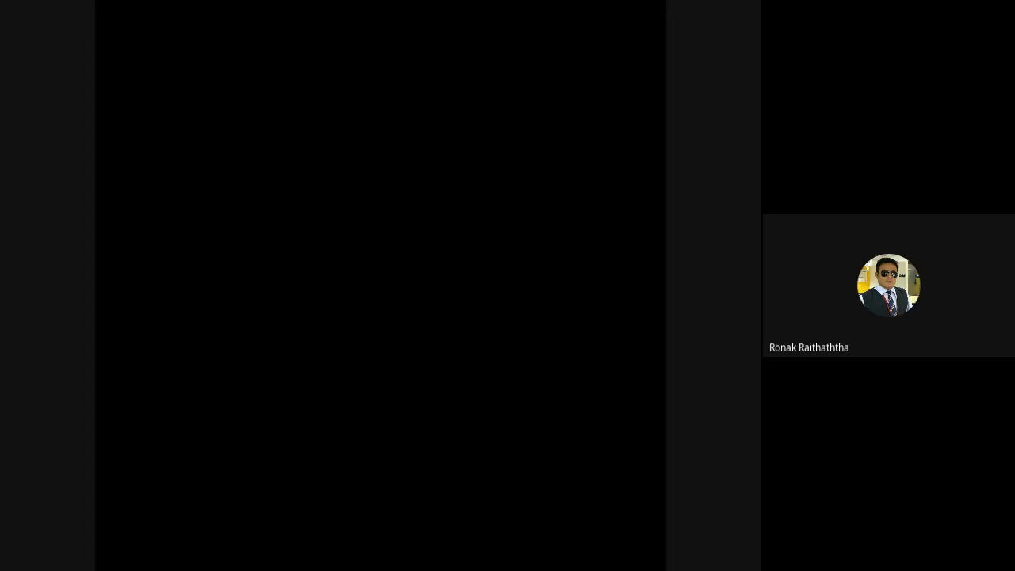